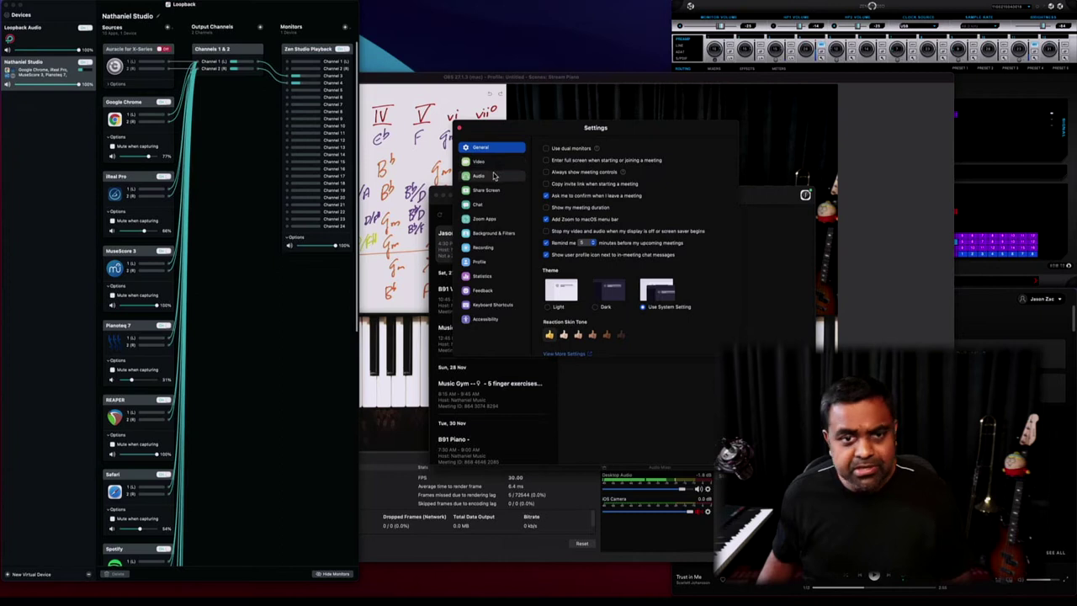
Set the meeting camera to Cam Link 4K in the video settings, with HD kept enabled.
{"action": "left_click", "coordinate": [499, 165]}
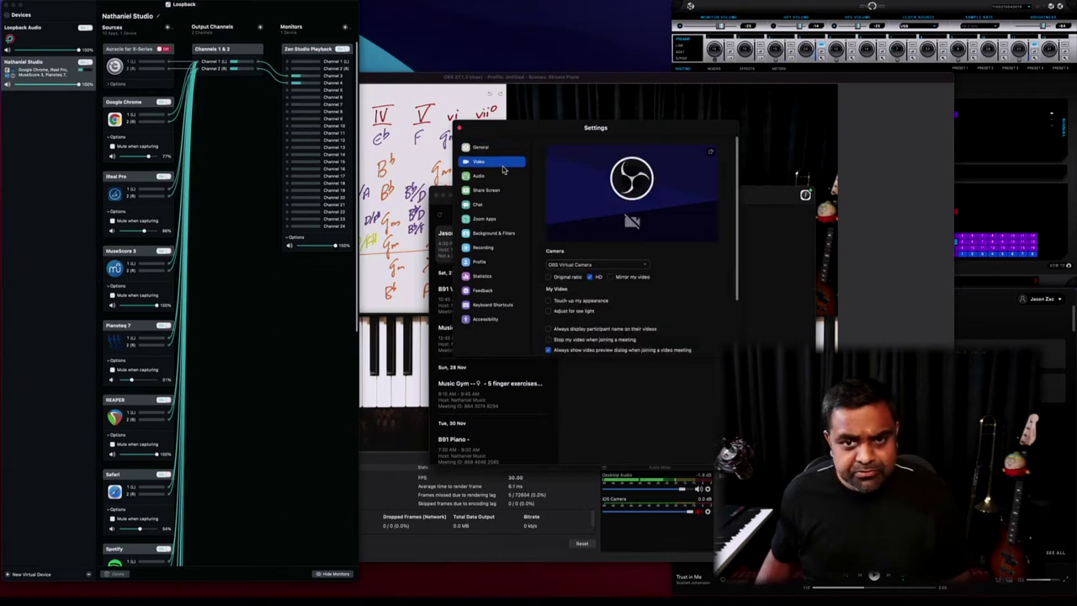
{"action": "left_click", "coordinate": [611, 265]}
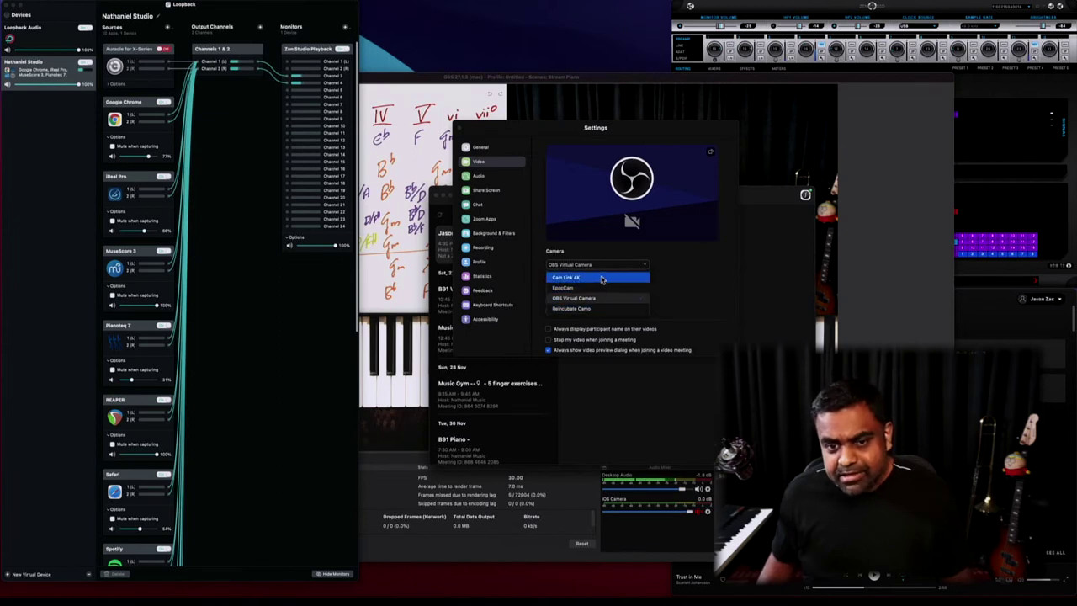
{"action": "left_click", "coordinate": [584, 278]}
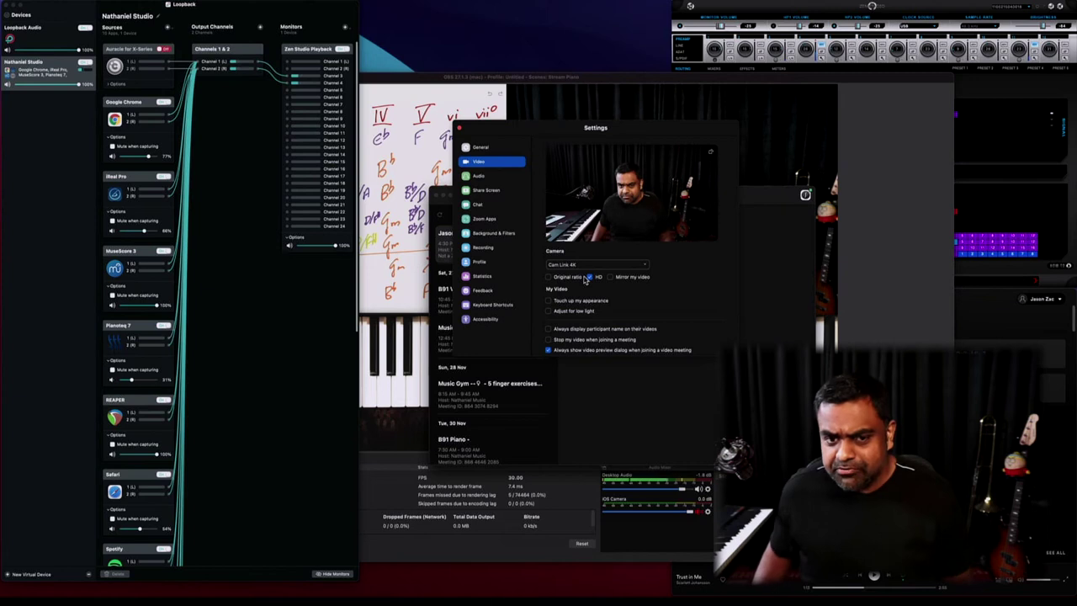
{"action": "left_click", "coordinate": [584, 267]}
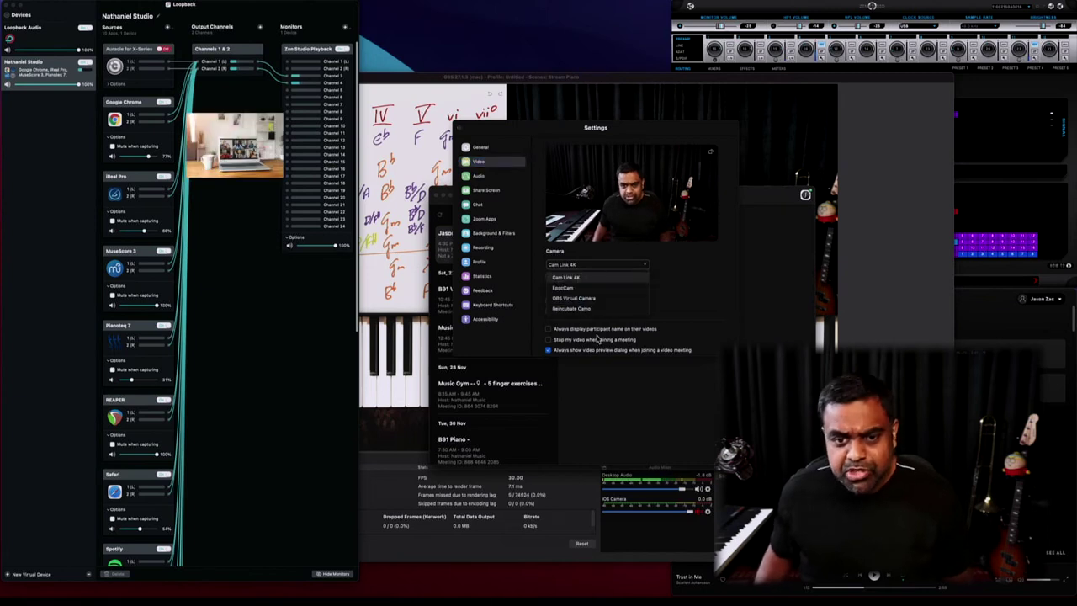
{"action": "left_click", "coordinate": [681, 288]}
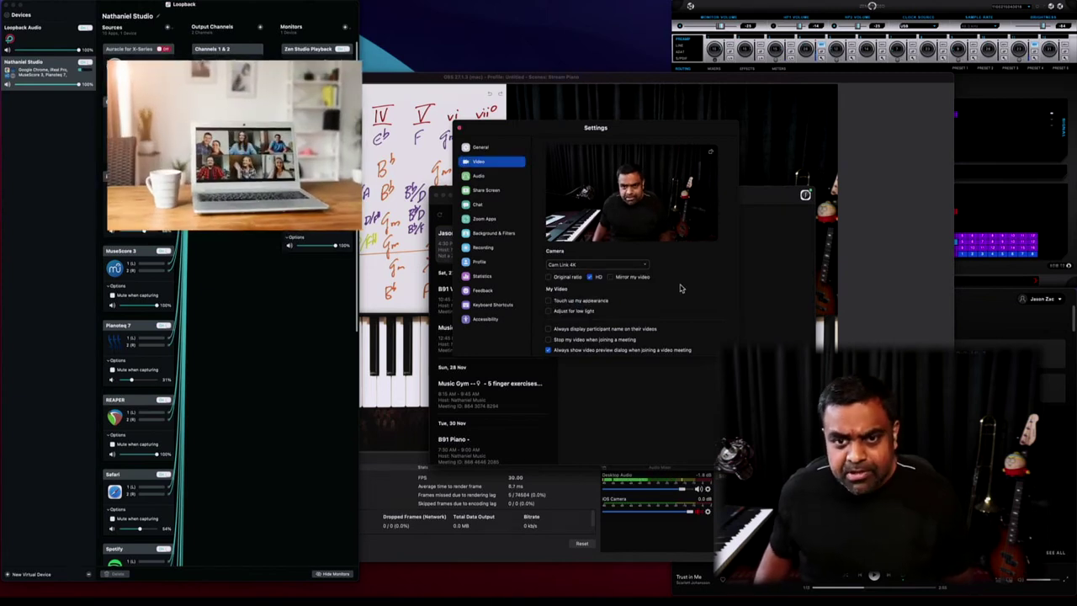
{"action": "left_click", "coordinate": [591, 278]}
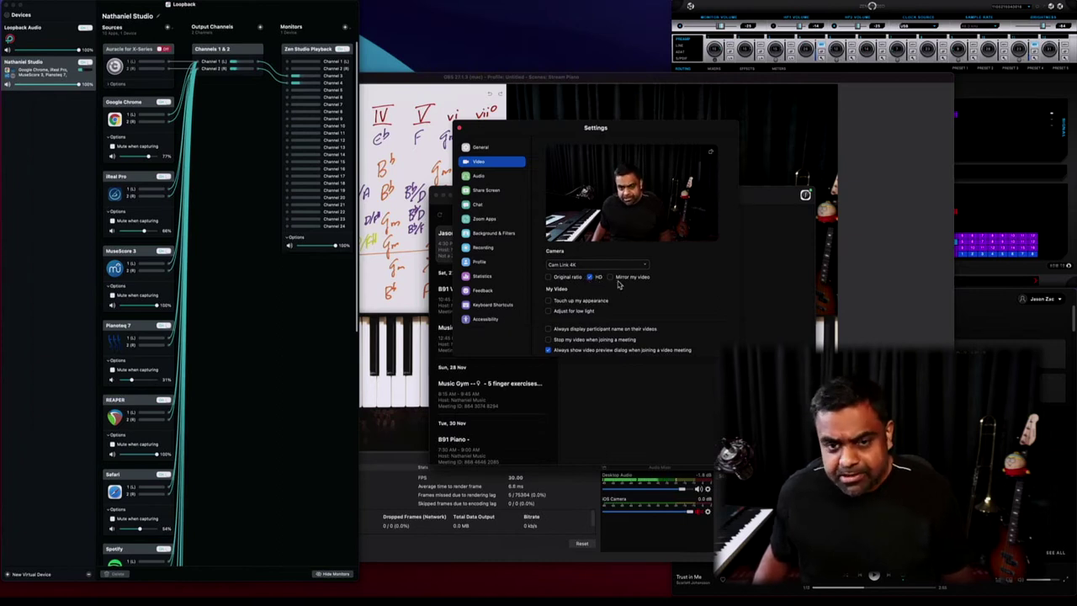
Preview the Reincubate Camo camera and return the camera selection to Cam Link 4K.
{"action": "left_click", "coordinate": [587, 267]}
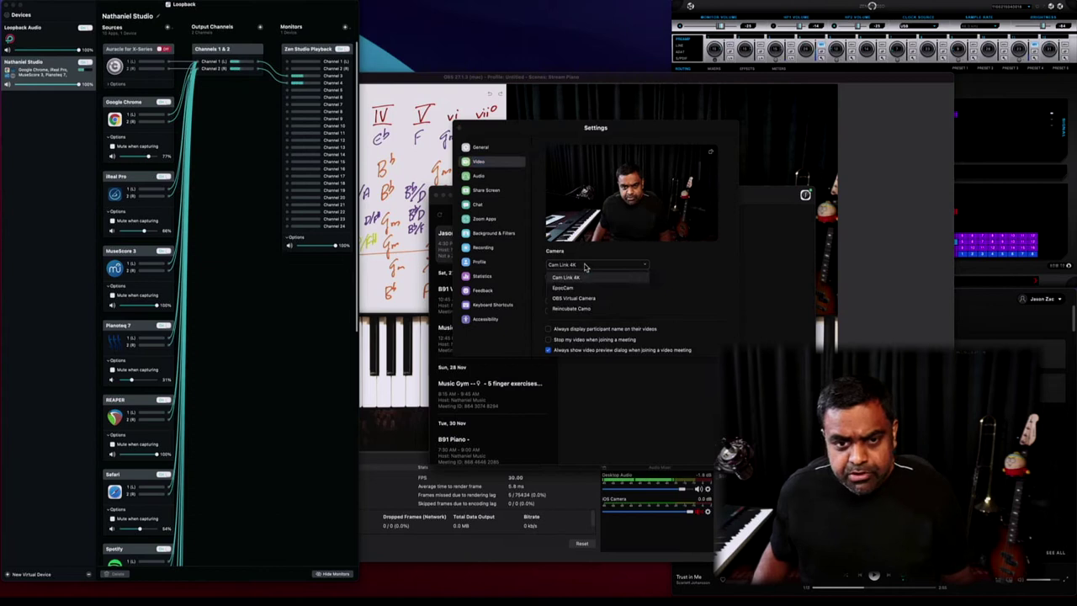
{"action": "left_click", "coordinate": [596, 310]}
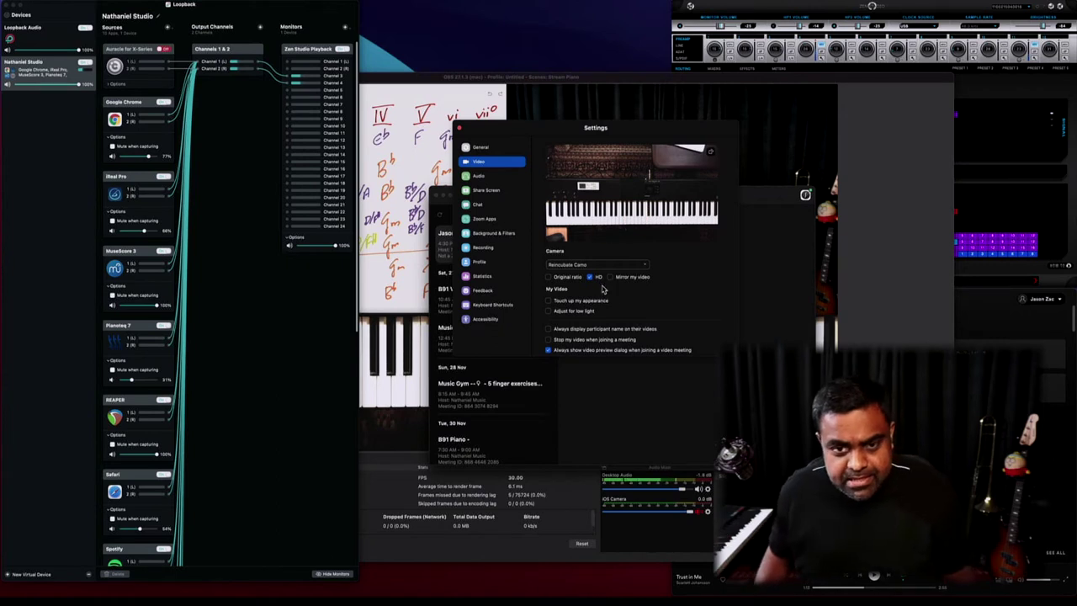
{"action": "left_click", "coordinate": [593, 266]}
{"action": "left_click", "coordinate": [581, 280]}
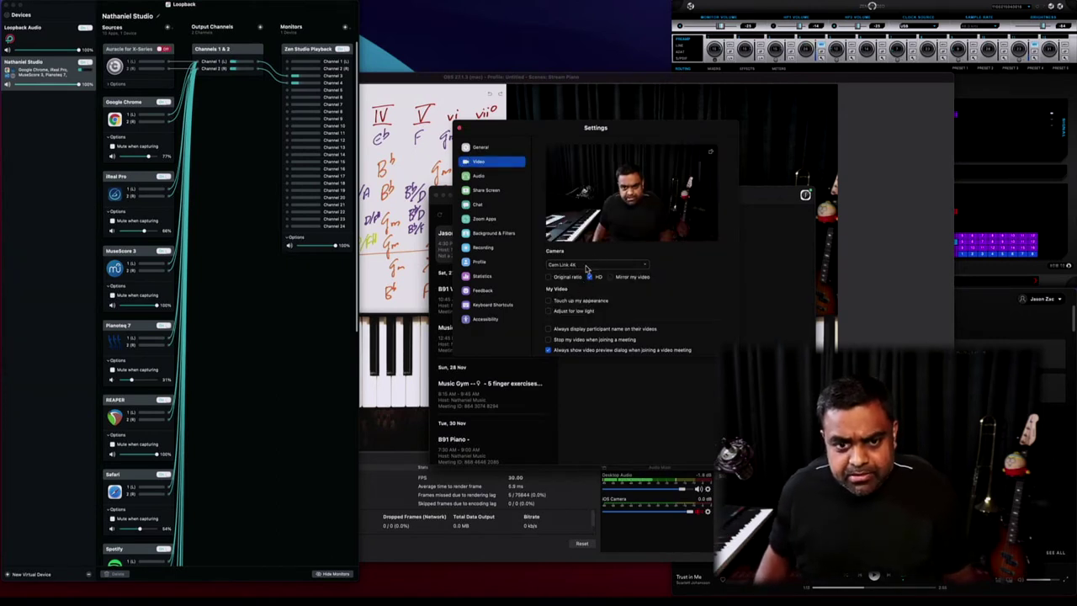
Try OBS Virtual Camera as the video source and restore Cam Link 4K.
{"action": "left_click", "coordinate": [587, 266]}
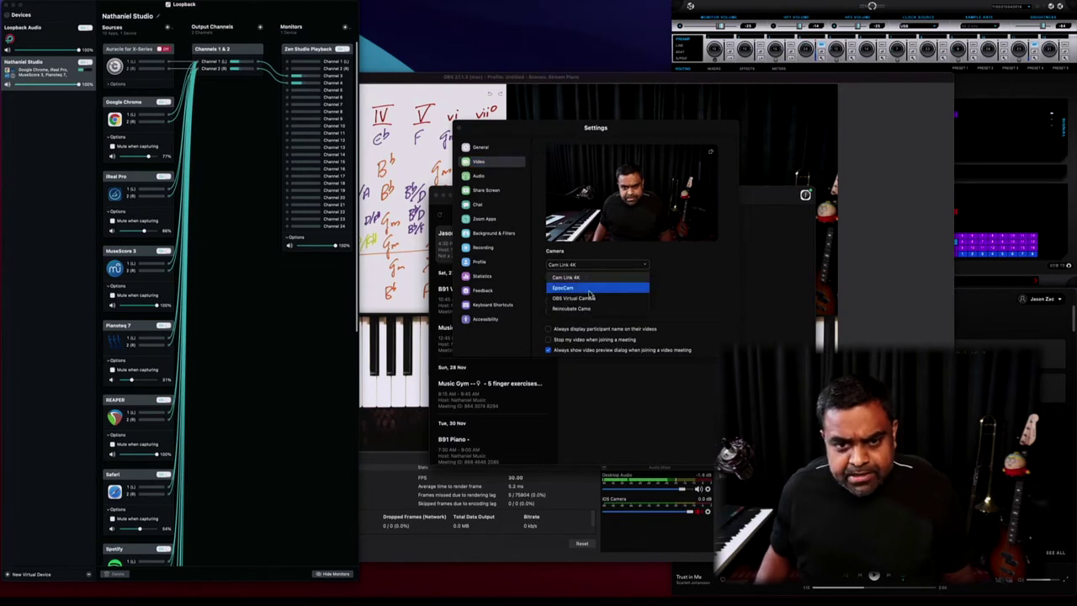
{"action": "left_click", "coordinate": [589, 299]}
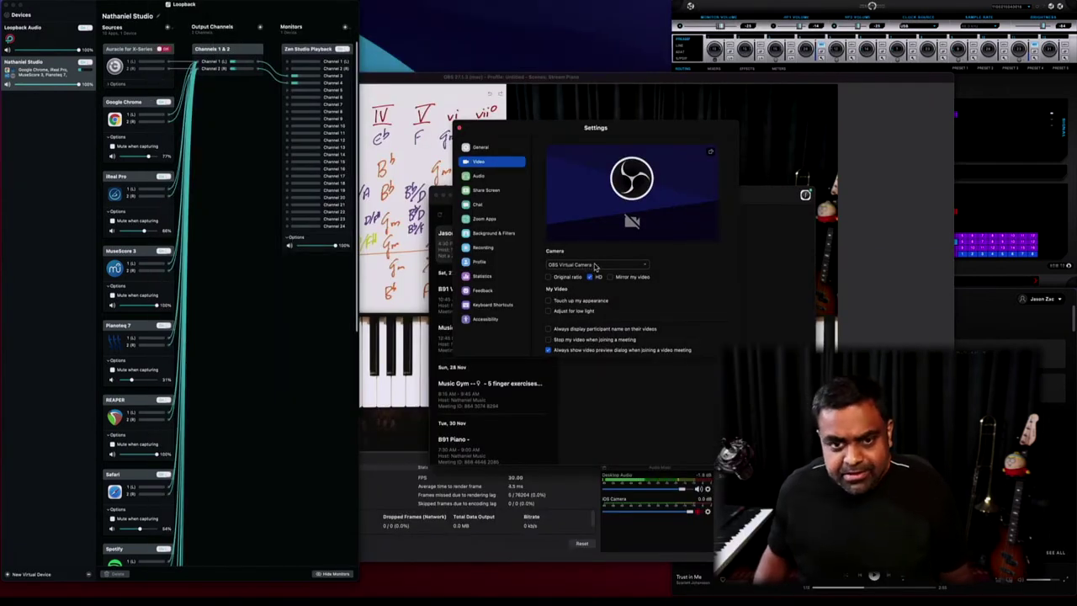
{"action": "left_click", "coordinate": [586, 268]}
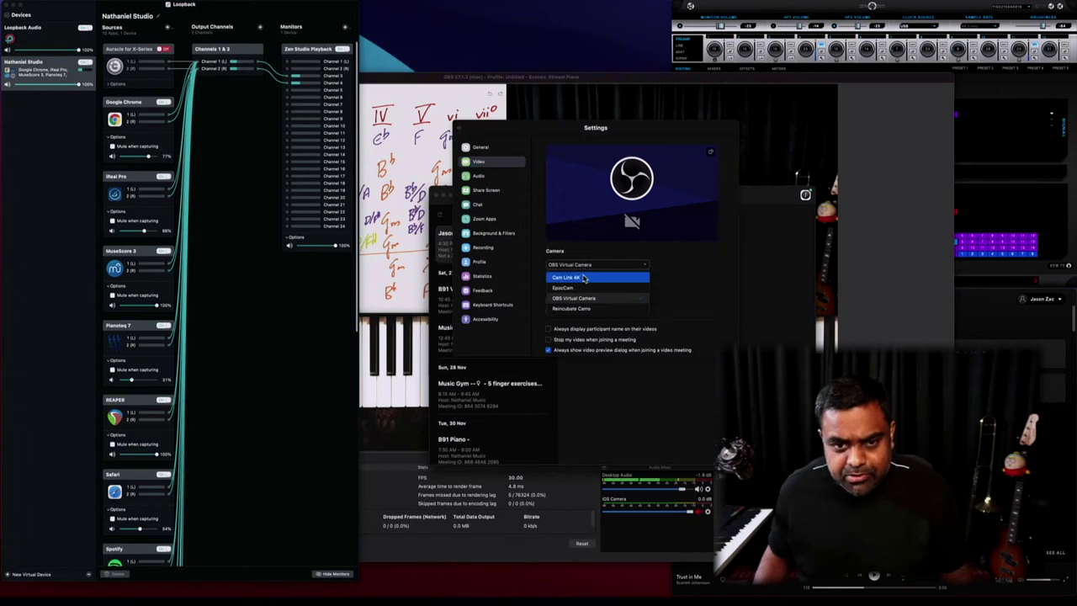
{"action": "left_click", "coordinate": [585, 278]}
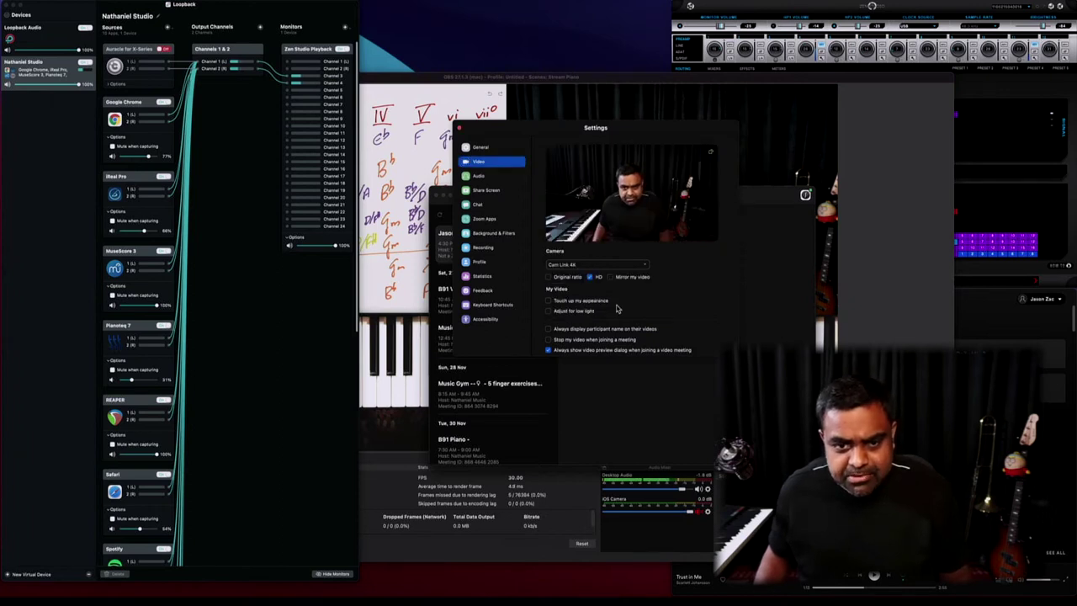
Enable the low-light adjustment for the video and turn it off again.
{"action": "scroll", "coordinate": [618, 307], "scroll_direction": "down", "scroll_amount": 2}
{"action": "left_click", "coordinate": [572, 298]}
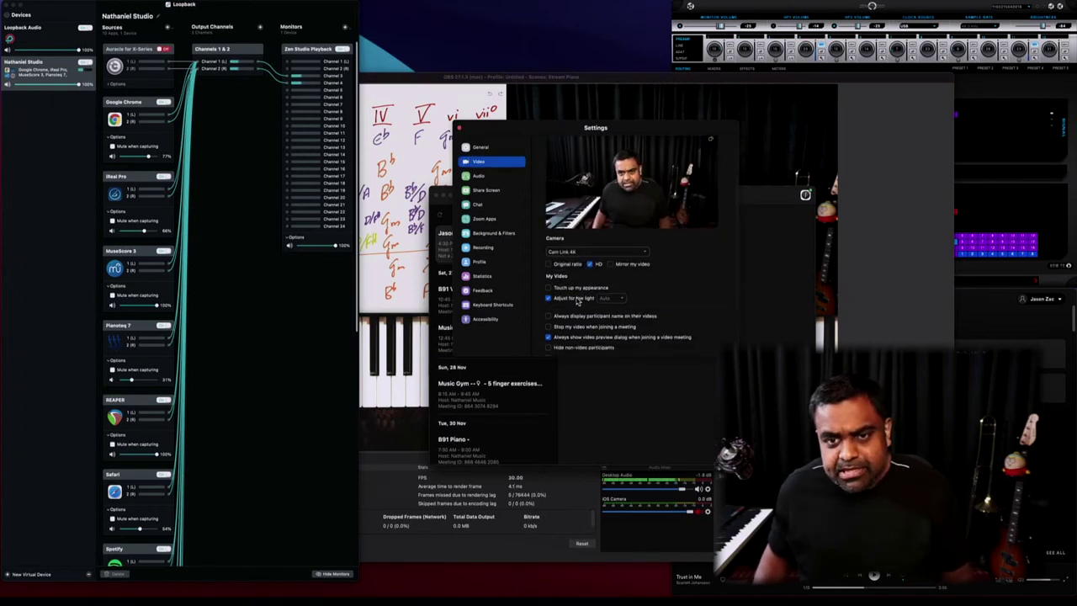
{"action": "left_click", "coordinate": [574, 298]}
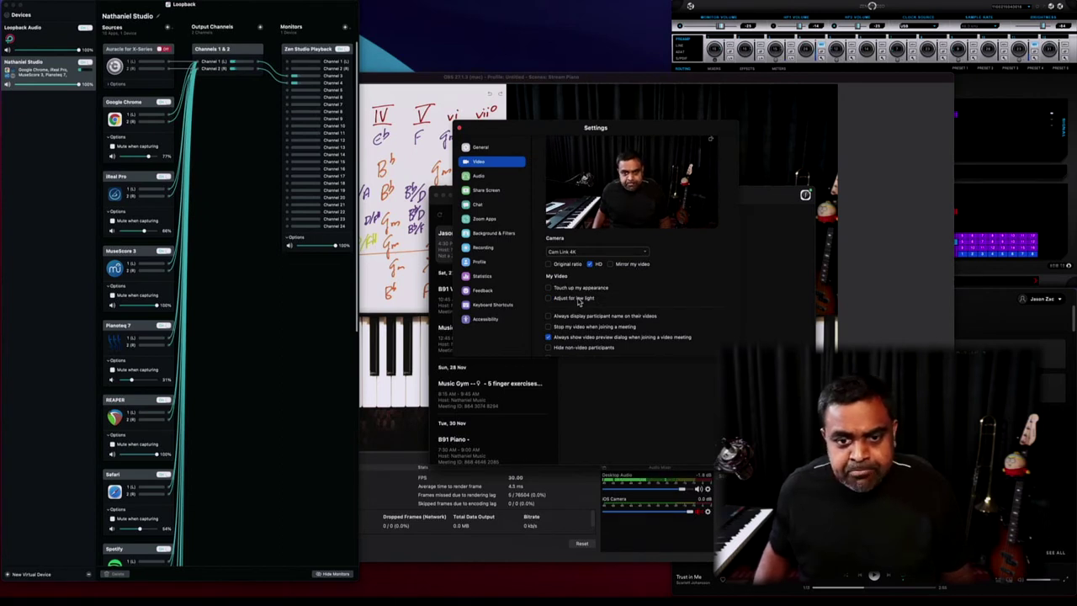
Switch off the Elgato Key Light and set low-light adjustment to Manual, raising its strength to about the midpoint.
{"action": "left_click", "coordinate": [956, 4]}
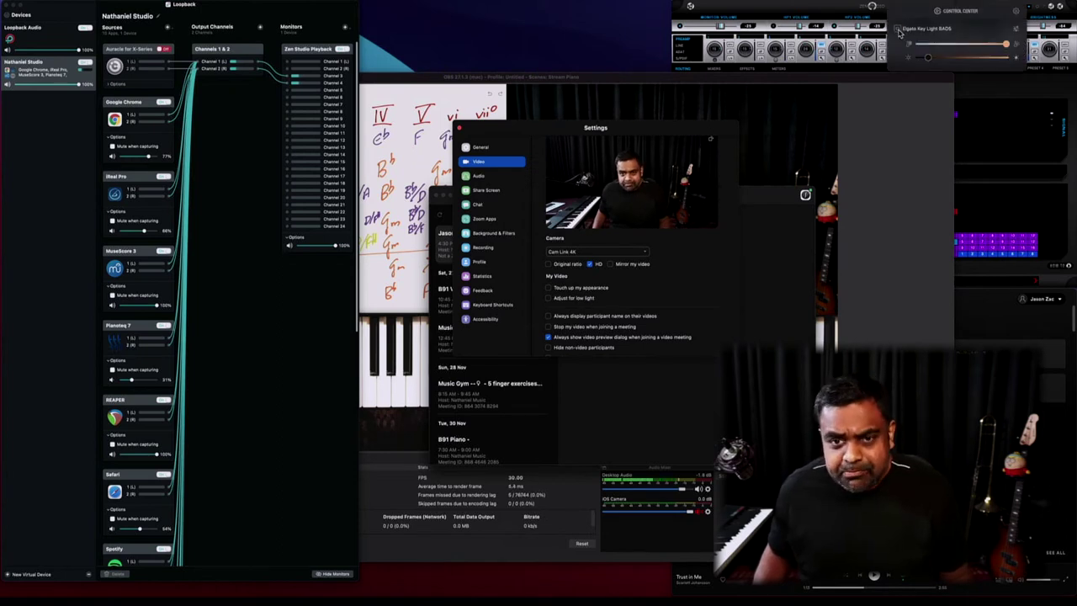
{"action": "left_click", "coordinate": [899, 30]}
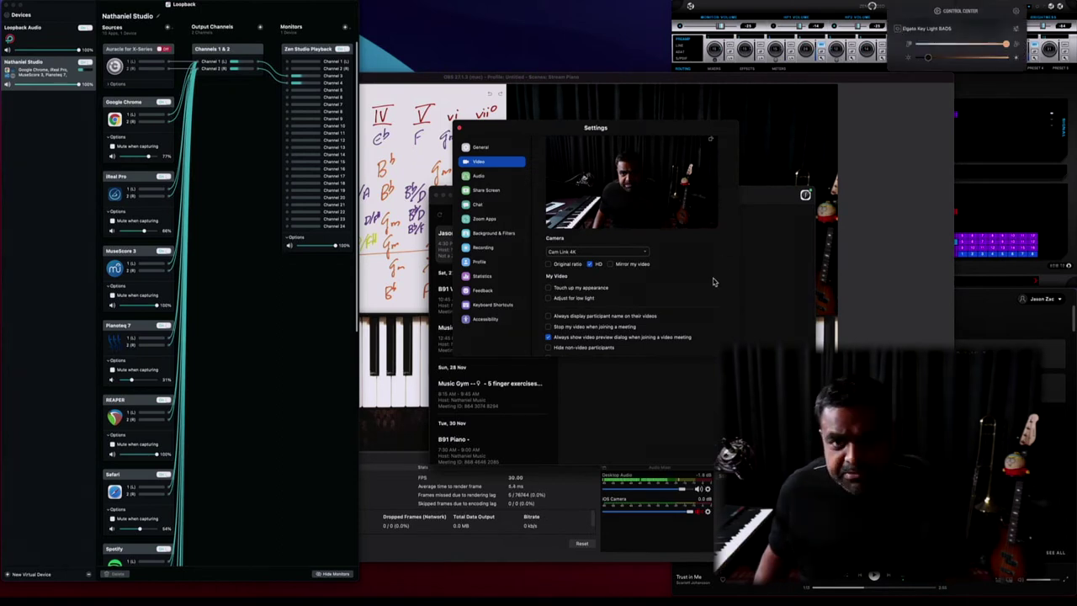
{"action": "left_click", "coordinate": [579, 299]}
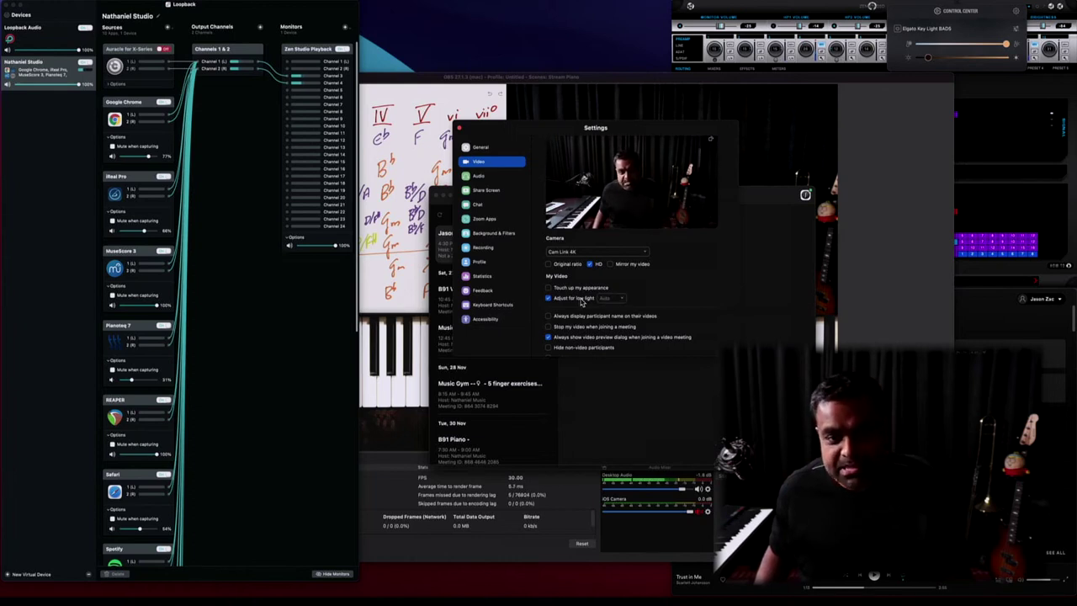
{"action": "left_click", "coordinate": [610, 299]}
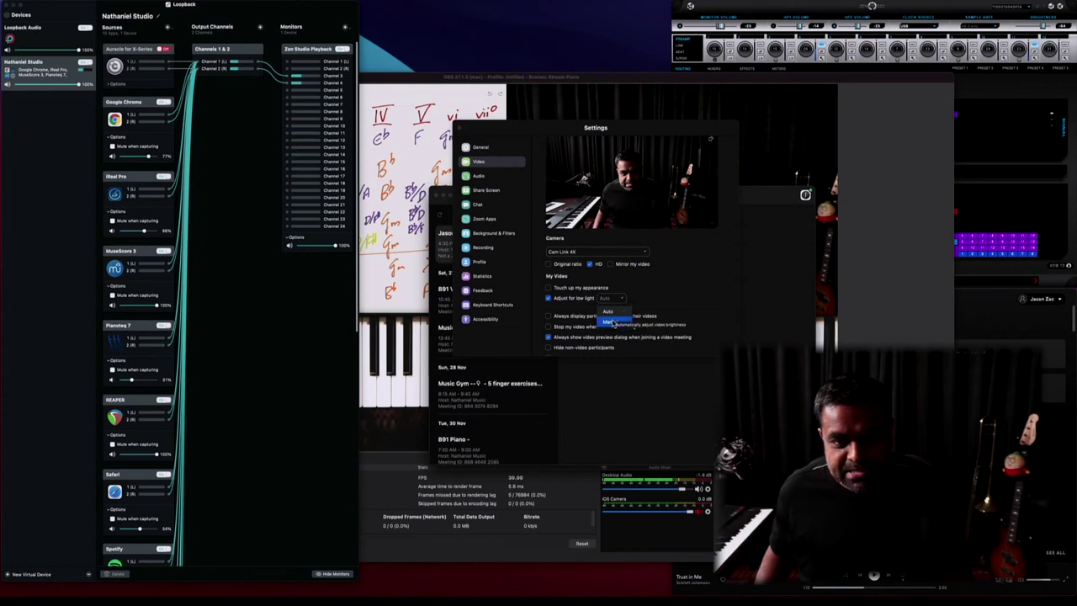
{"action": "left_click", "coordinate": [612, 322]}
{"action": "mouse_move", "coordinate": [641, 300]}
{"action": "left_mouse_down"}
{"action": "mouse_move", "coordinate": [662, 298]}
{"action": "mouse_move", "coordinate": [653, 300]}
{"action": "left_mouse_up"}
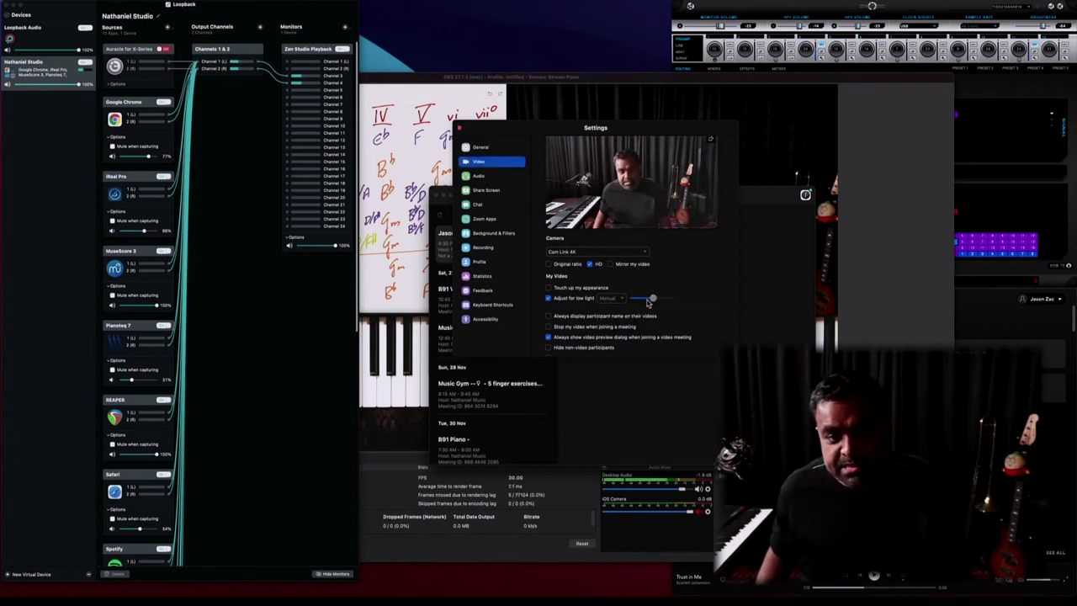
Disable the low-light adjustment and switch the Elgato Key Light back on.
{"action": "left_click", "coordinate": [548, 299]}
{"action": "left_click", "coordinate": [956, 3]}
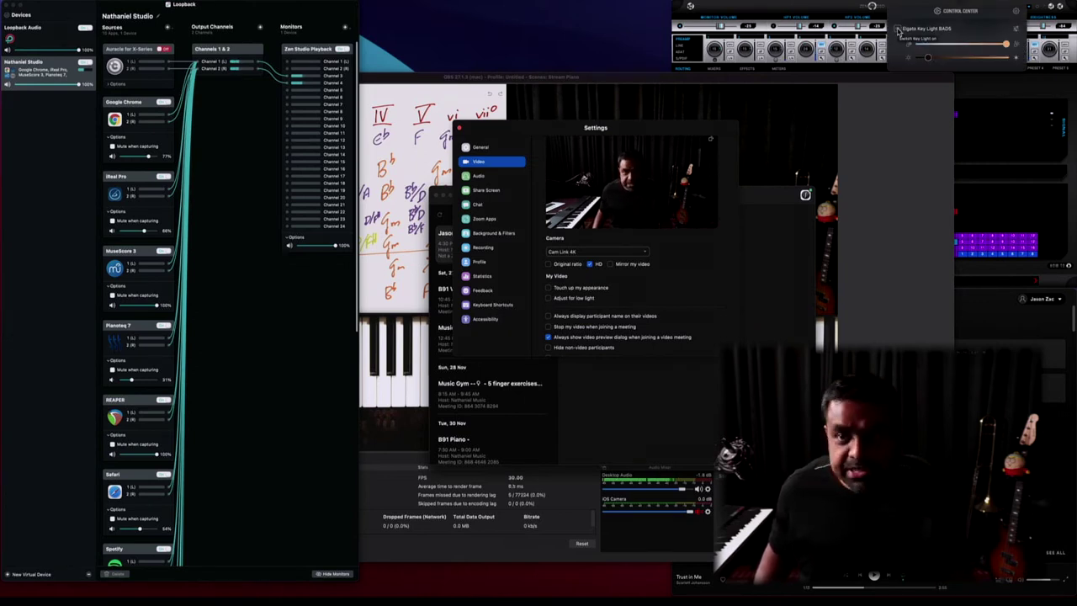
{"action": "left_click", "coordinate": [898, 29]}
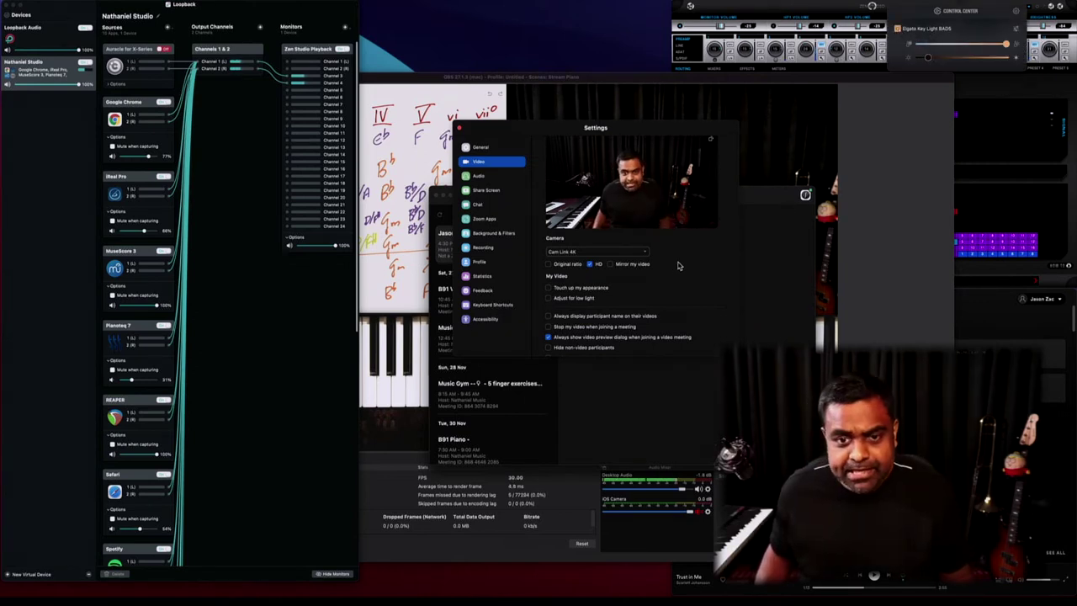
Review the remaining video options, including participant display and gallery view choices, and the advanced video quality settings.
{"action": "scroll", "coordinate": [637, 300], "scroll_direction": "down", "scroll_amount": 2}
{"action": "scroll", "coordinate": [636, 299], "scroll_direction": "down", "scroll_amount": 3}
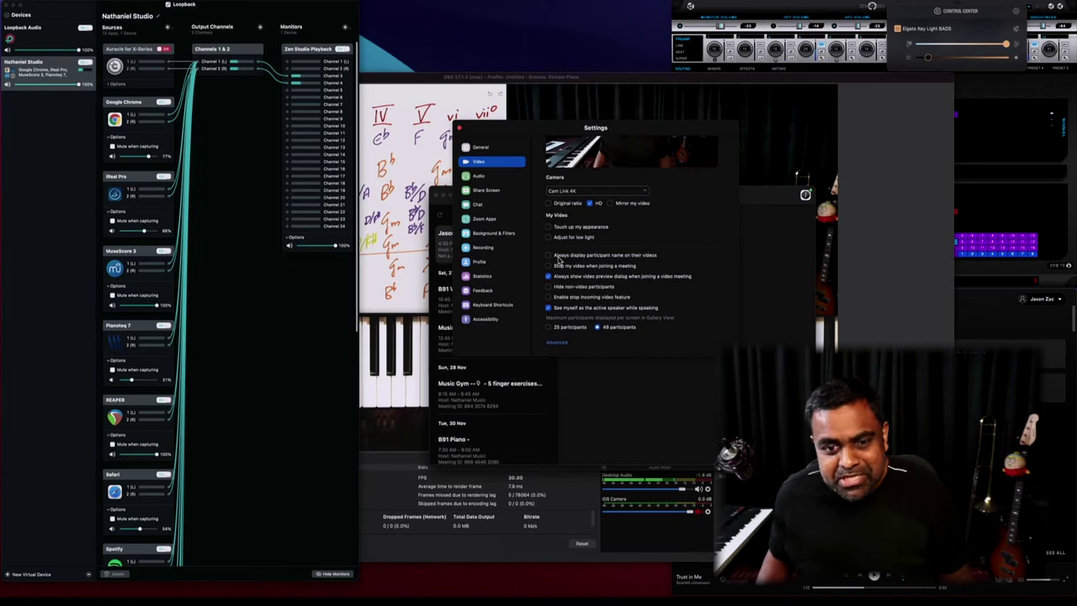
{"action": "scroll", "coordinate": [601, 262], "scroll_direction": "up", "scroll_amount": 2}
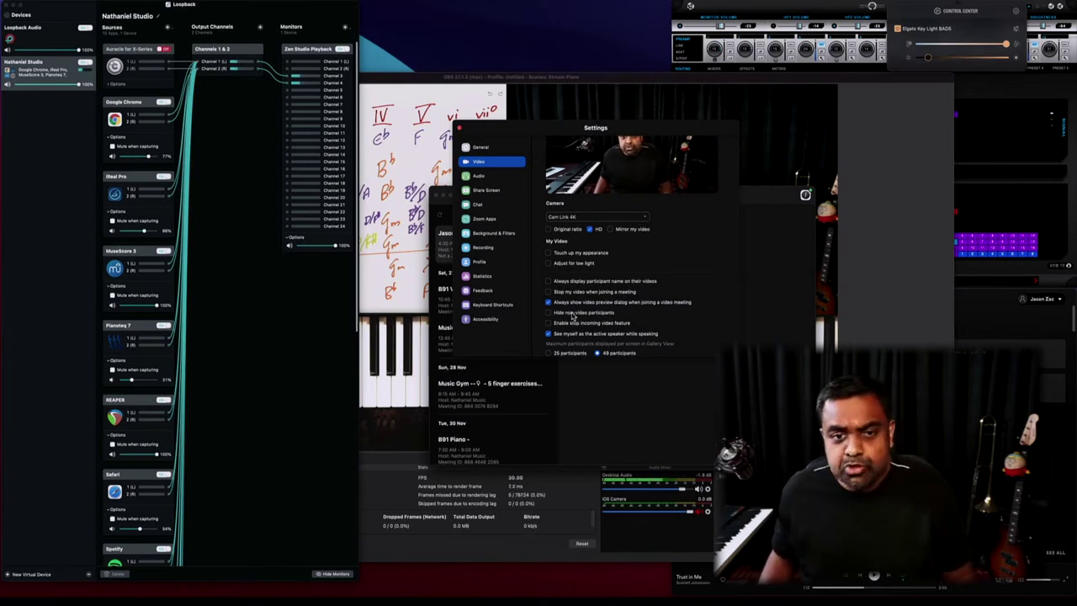
{"action": "scroll", "coordinate": [575, 314], "scroll_direction": "up", "scroll_amount": 3}
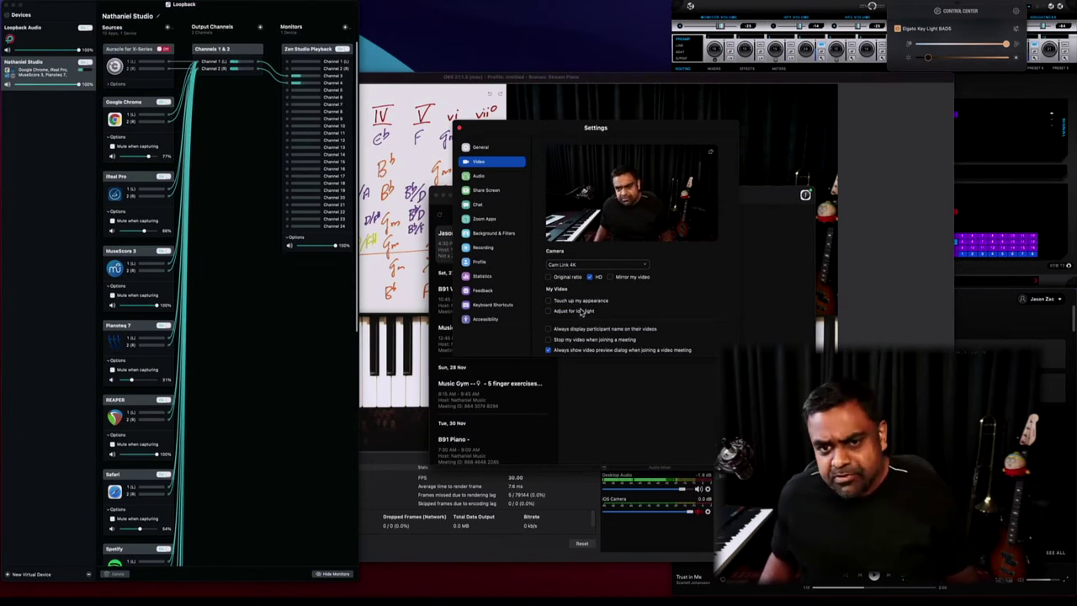
{"action": "scroll", "coordinate": [580, 312], "scroll_direction": "down", "scroll_amount": 2}
{"action": "scroll", "coordinate": [580, 312], "scroll_direction": "down", "scroll_amount": 3}
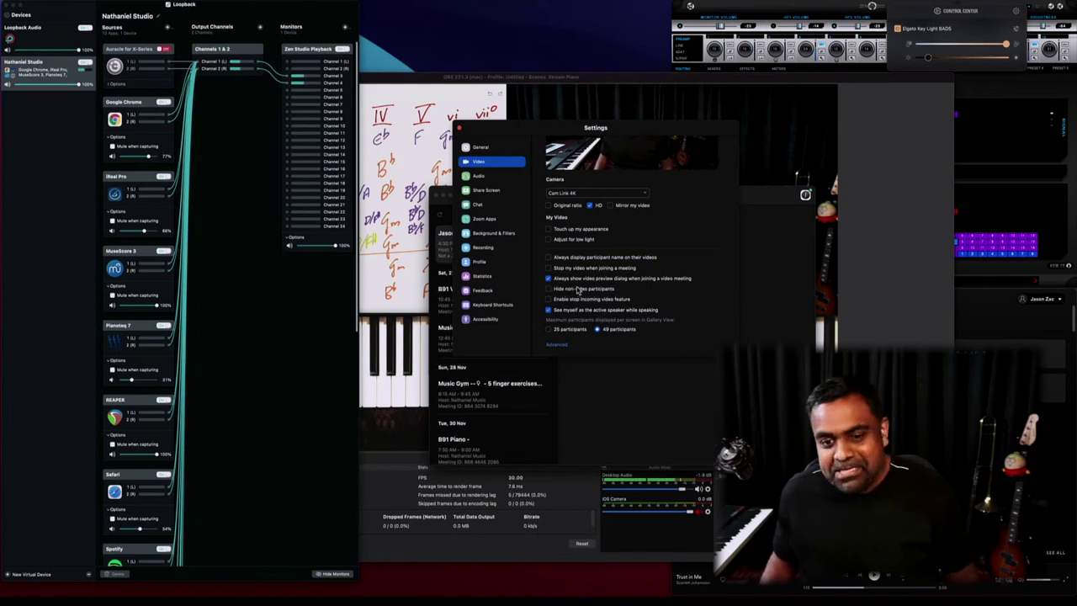
{"action": "left_click", "coordinate": [556, 345]}
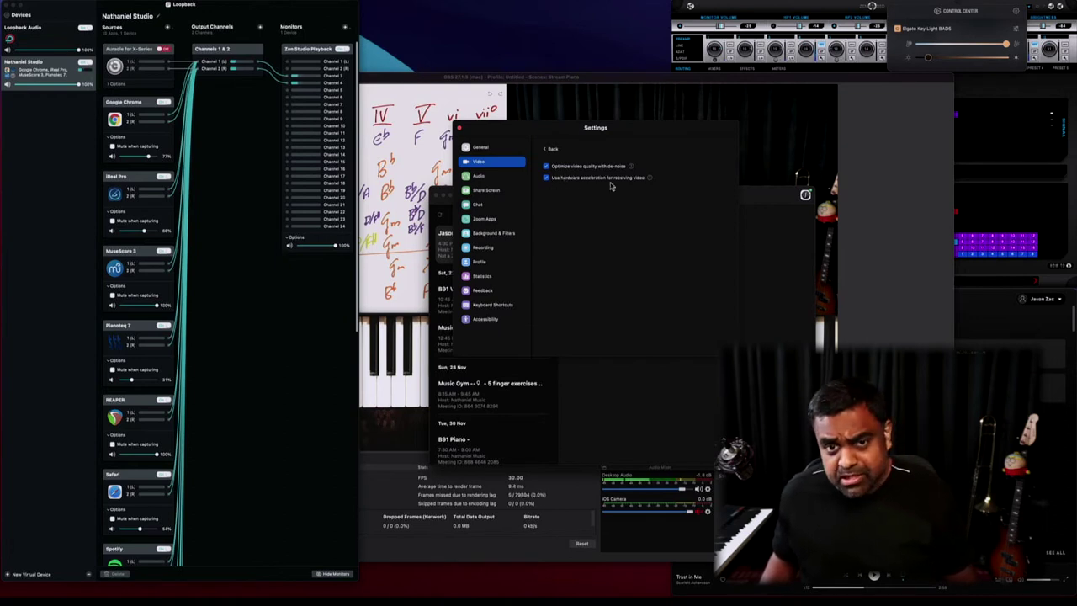
{"action": "left_click", "coordinate": [552, 150]}
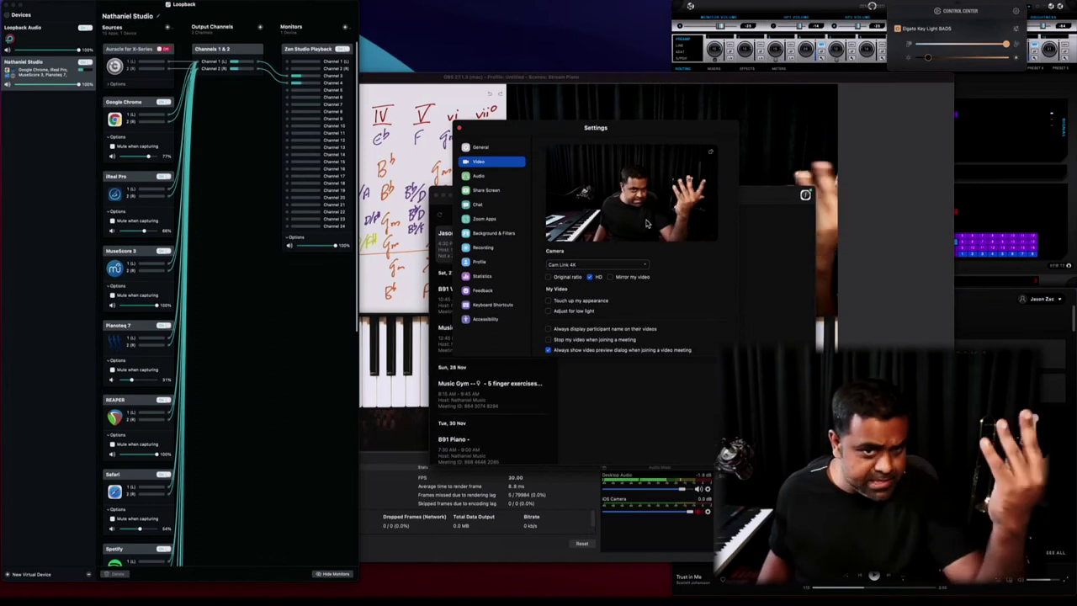
Select Zen Studio Playback as the speaker in the audio settings and review the other available output devices.
{"action": "left_click", "coordinate": [476, 177]}
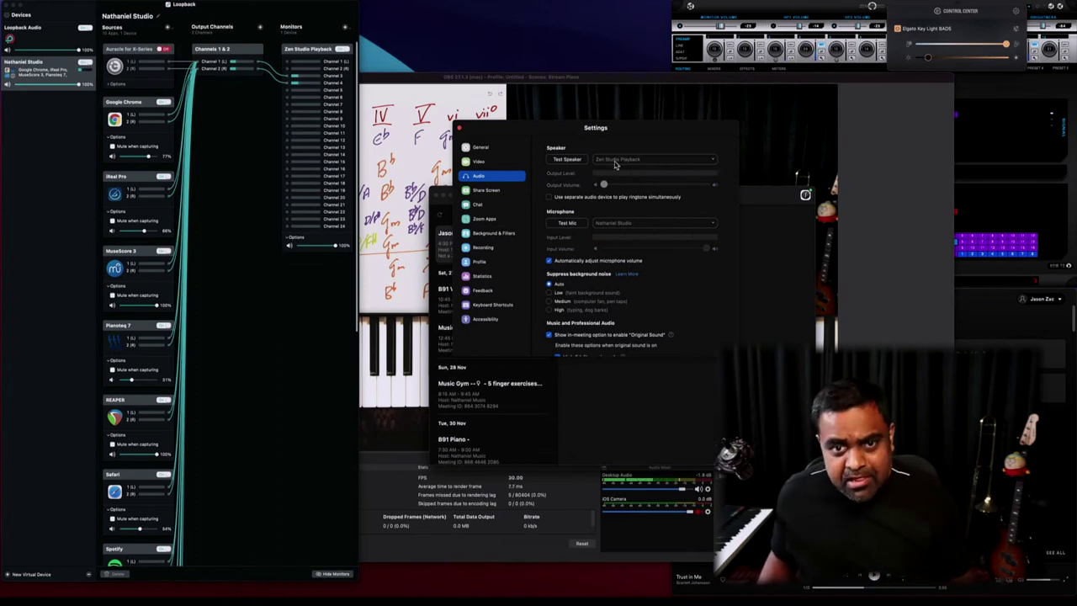
{"action": "left_click", "coordinate": [631, 162]}
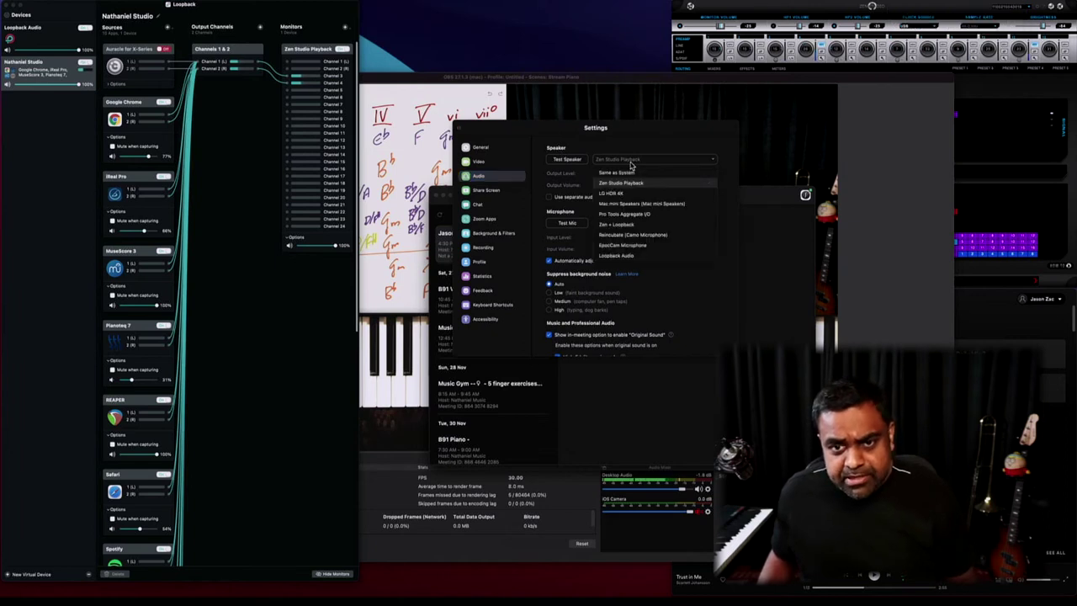
{"action": "left_click", "coordinate": [646, 183]}
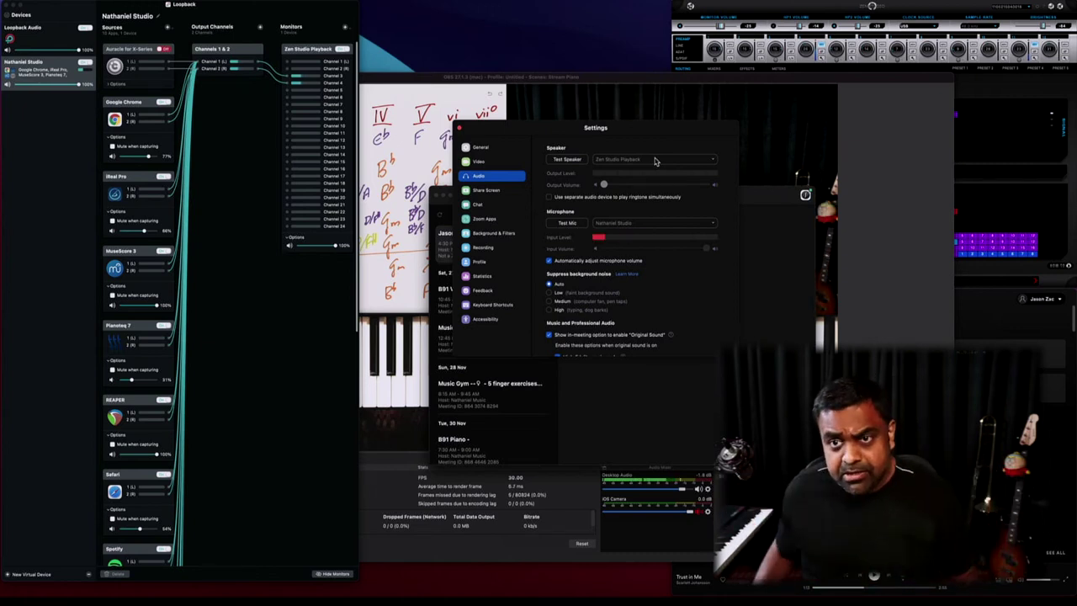
{"action": "left_click", "coordinate": [656, 159]}
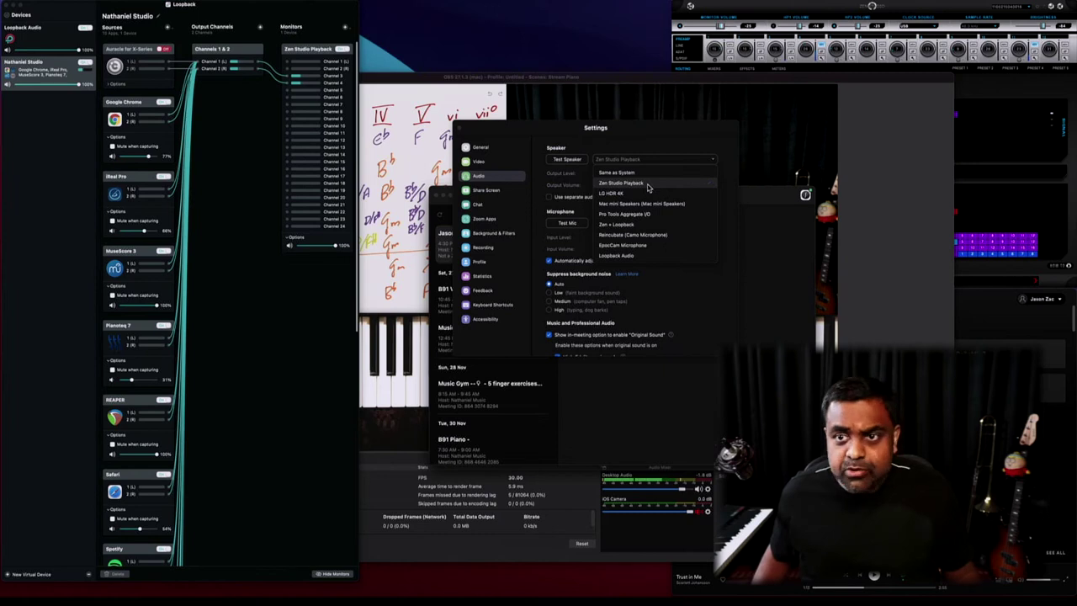
Bring the audio interface's routing window into clear view to examine its channel routing, and return to the audio settings.
{"action": "left_click", "coordinate": [973, 147]}
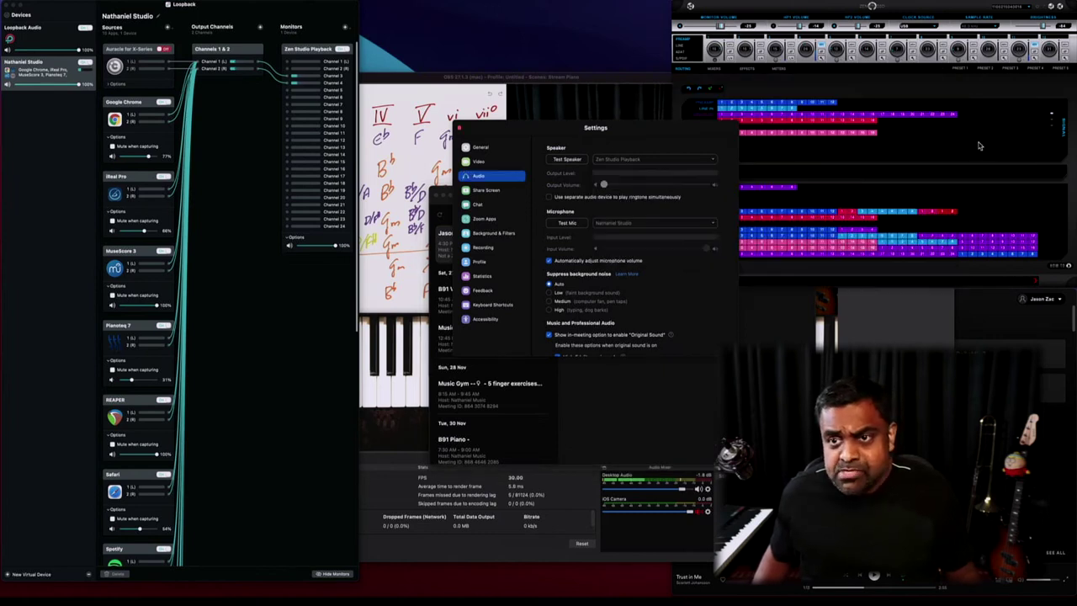
{"action": "left_click_drag", "start_coordinate": [668, 69], "coordinate": [538, 89]}
{"action": "left_click_drag", "start_coordinate": [623, 130], "coordinate": [884, 327]}
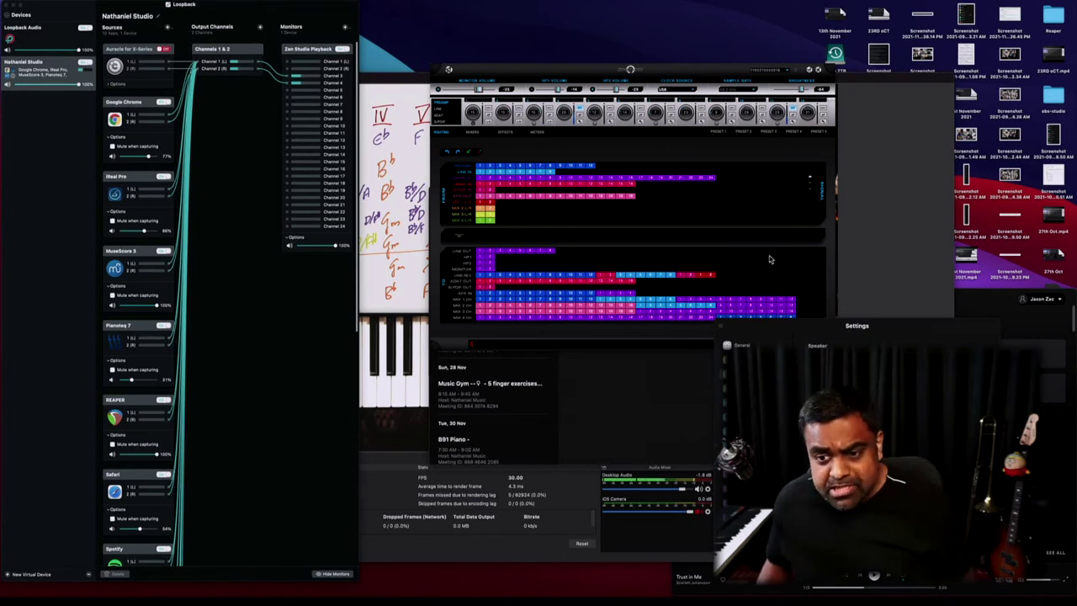
{"action": "left_click_drag", "start_coordinate": [877, 333], "coordinate": [606, 143]}
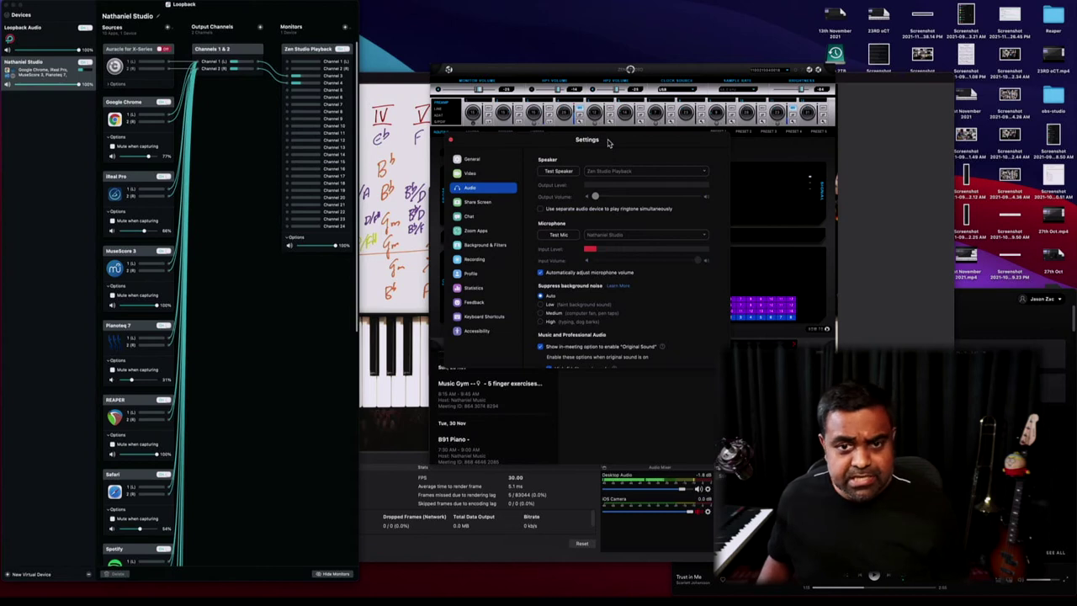
Position the audio settings for viewing alongside the interface's mixer and adjust the speaker's output volume to a low level.
{"action": "left_click_drag", "start_coordinate": [609, 143], "coordinate": [609, 149]}
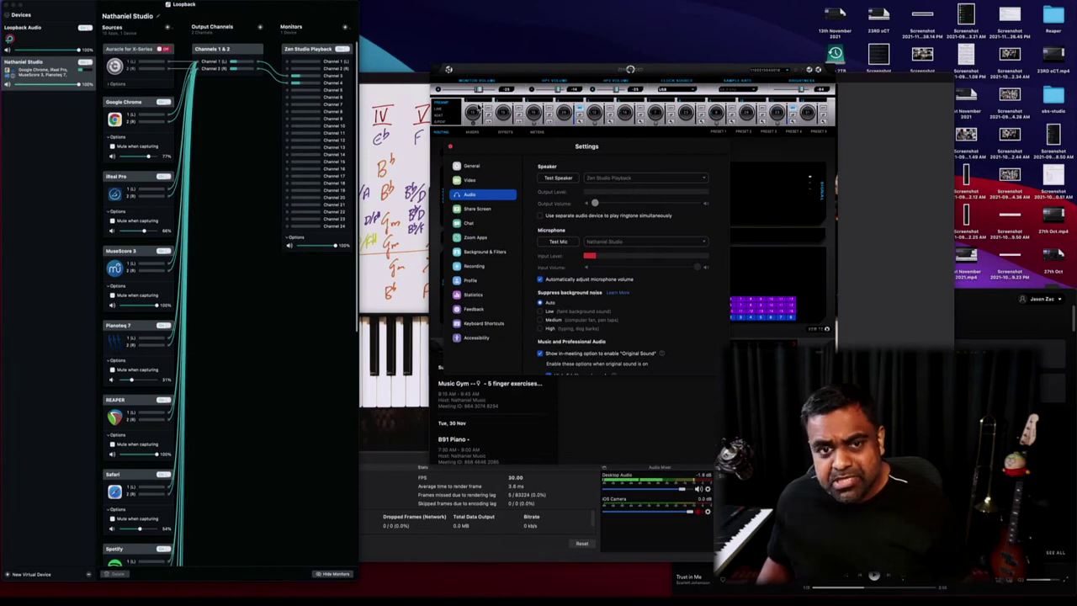
{"action": "mouse_move", "coordinate": [572, 146]}
{"action": "left_mouse_down"}
{"action": "mouse_move", "coordinate": [758, 278]}
{"action": "mouse_move", "coordinate": [570, 165]}
{"action": "left_mouse_up"}
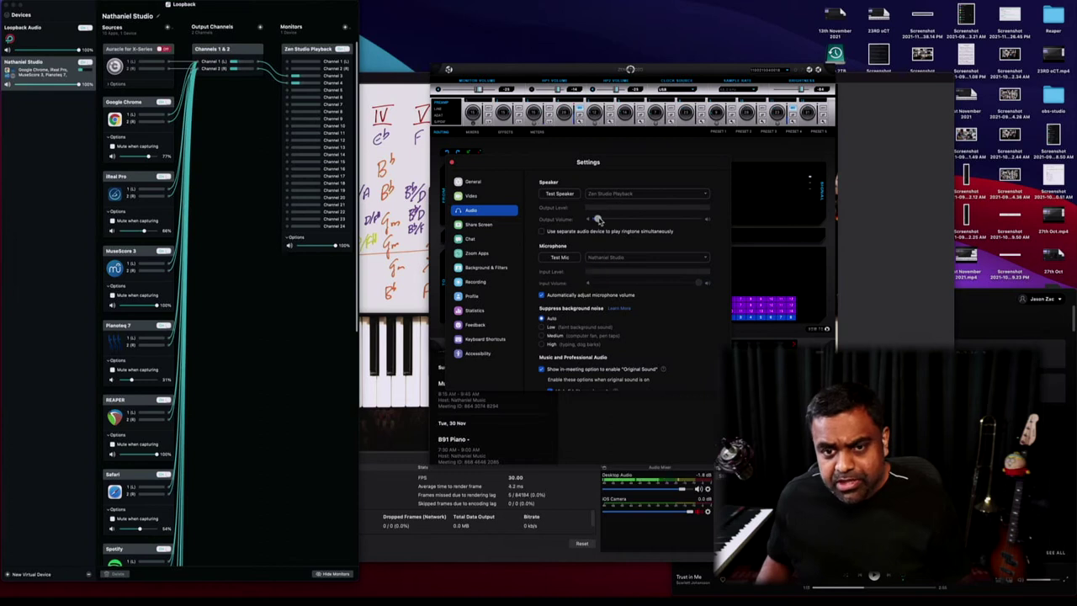
{"action": "left_click_drag", "start_coordinate": [600, 218], "coordinate": [596, 219]}
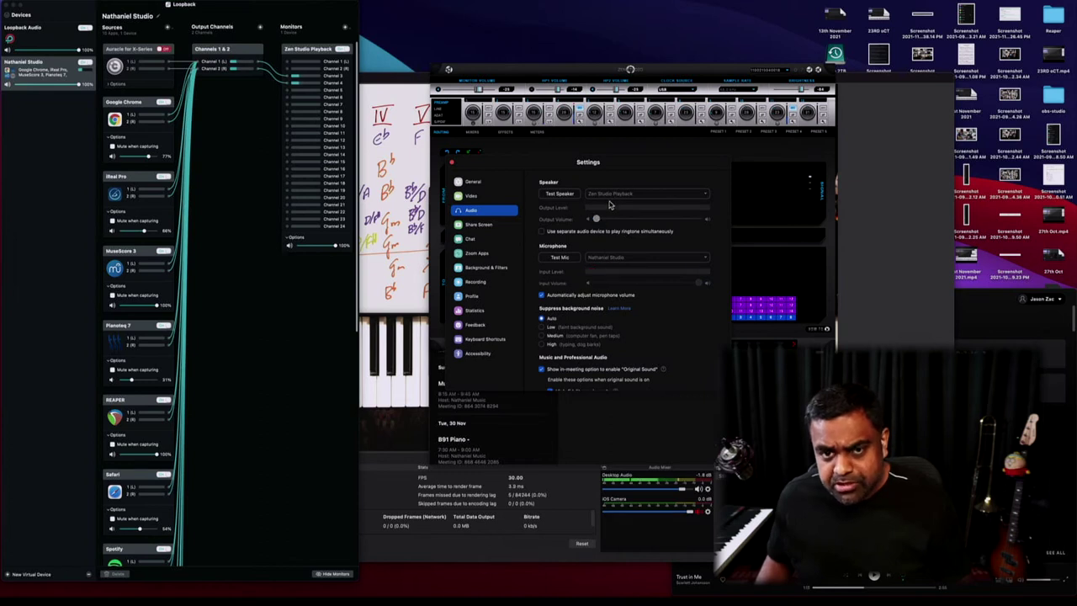
Try Zen Studio Playback as the microphone, and switch back to the Nathaniel Studio virtual device.
{"action": "left_click", "coordinate": [648, 262]}
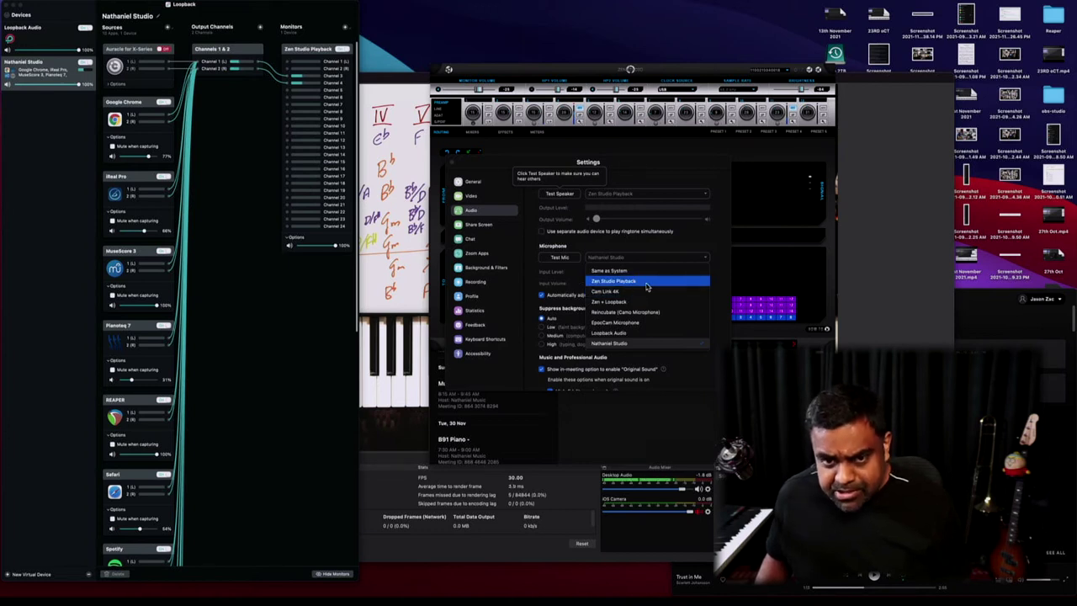
{"action": "left_click", "coordinate": [646, 285]}
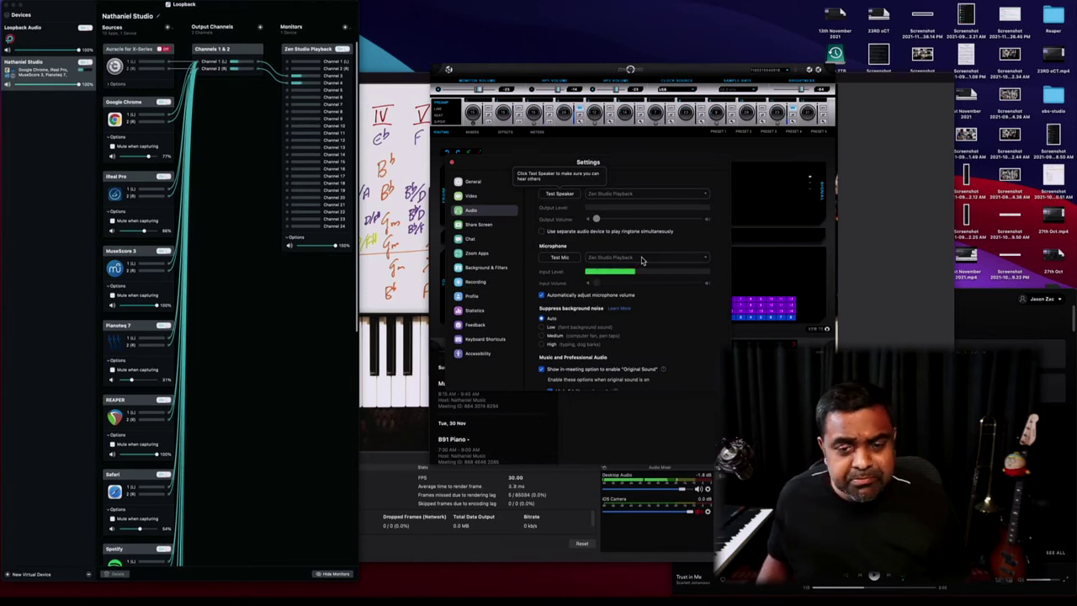
{"action": "left_click", "coordinate": [641, 259]}
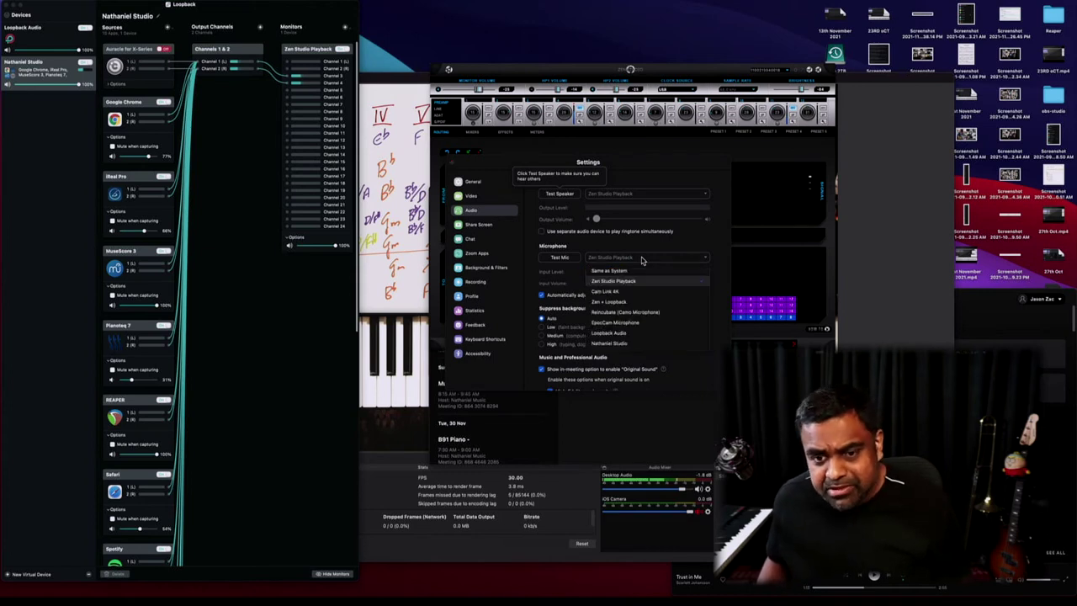
{"action": "left_click", "coordinate": [641, 345]}
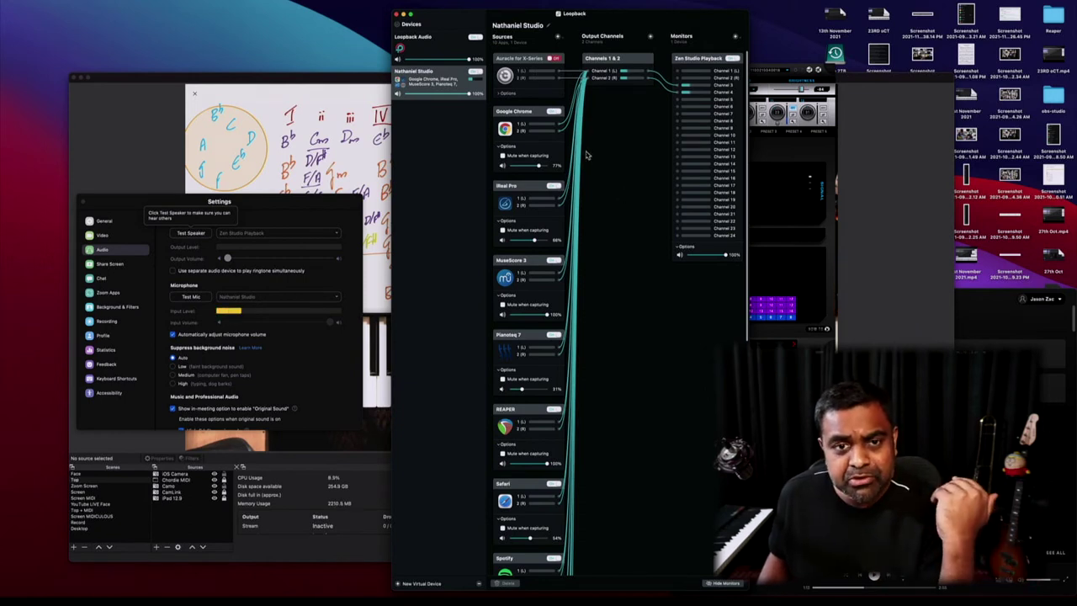
In Loopback, examine the Nathaniel Studio device's sources and check the Pianoteq 7 source's signal levels.
{"action": "scroll", "coordinate": [593, 233], "scroll_direction": "down", "scroll_amount": 2}
{"action": "scroll", "coordinate": [593, 233], "scroll_direction": "down", "scroll_amount": 10}
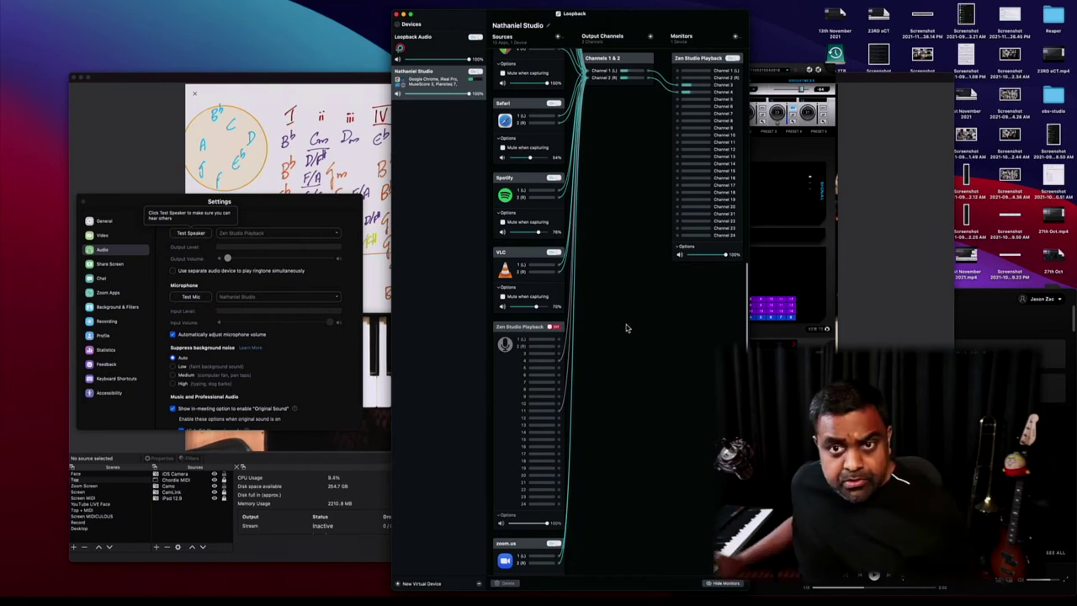
{"action": "scroll", "coordinate": [626, 326], "scroll_direction": "up", "scroll_amount": 5}
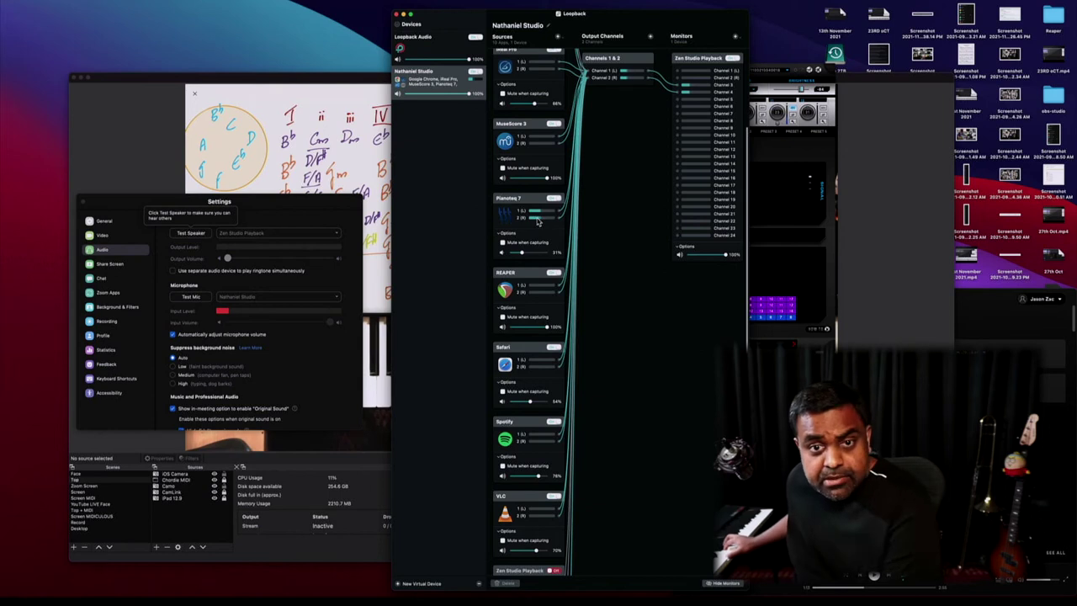
{"action": "scroll", "coordinate": [555, 214], "scroll_direction": "up", "scroll_amount": 1}
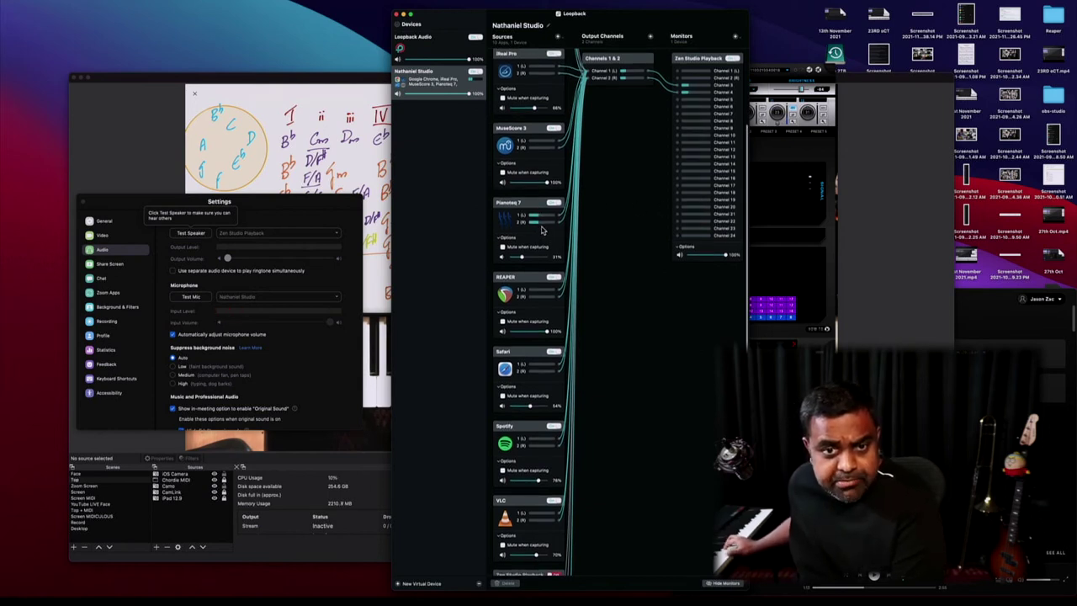
Open Pianoteq and place its window beside the Loopback routing so both can be seen together.
{"action": "mouse_move", "coordinate": [476, 599]}
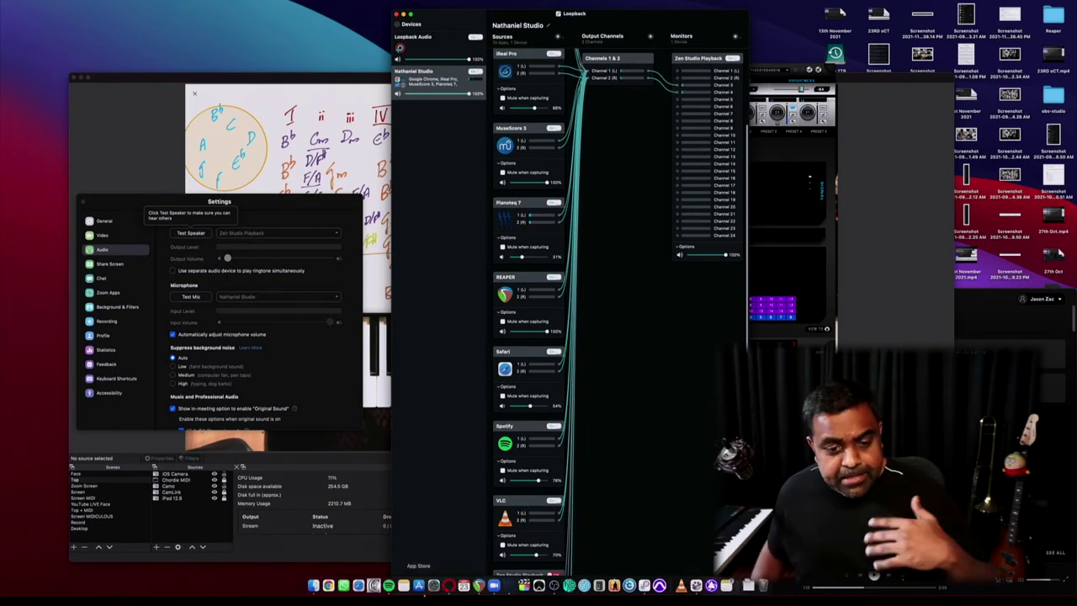
{"action": "left_click", "coordinate": [509, 589]}
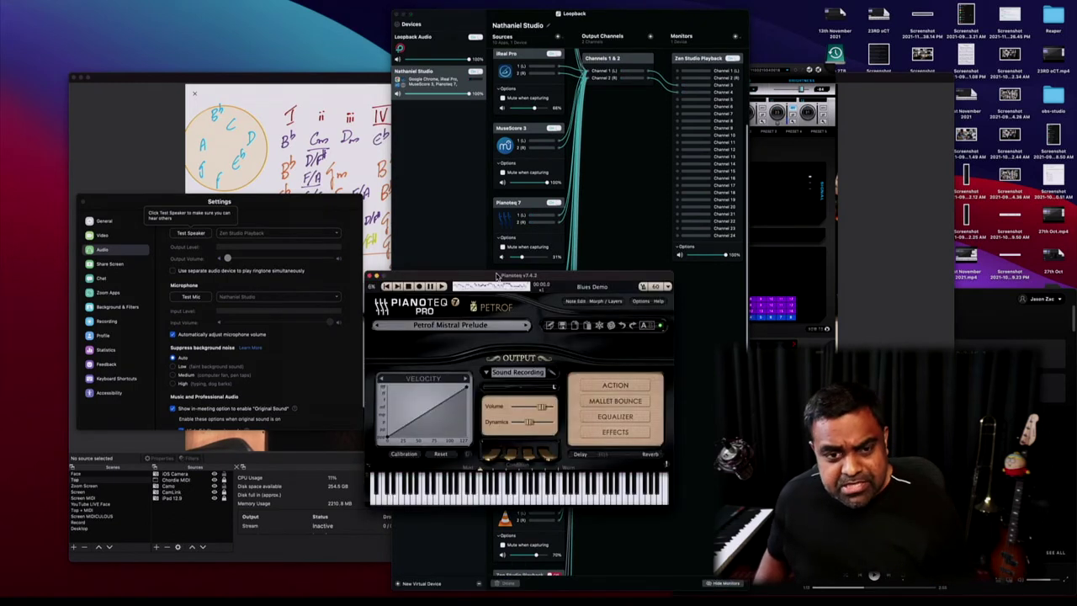
{"action": "left_click_drag", "start_coordinate": [497, 271], "coordinate": [180, 172]}
{"action": "double_click", "coordinate": [180, 173]}
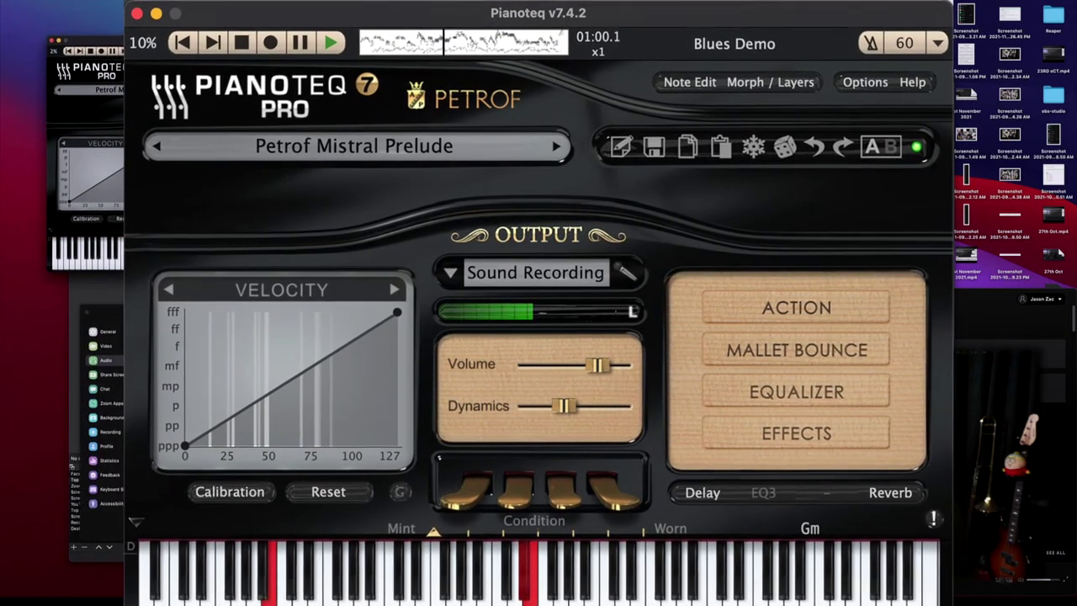
{"action": "double_click", "coordinate": [238, 11]}
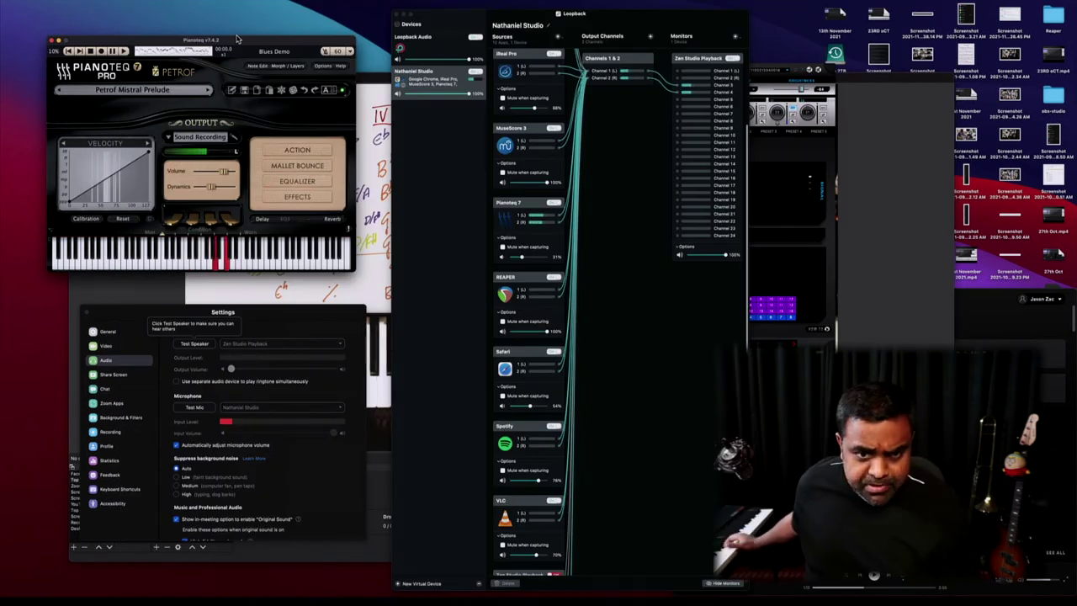
Review the full list of Nathaniel Studio sources in Loopback, including Zen Studio Playback and the zoom.us volume.
{"action": "left_click", "coordinate": [599, 295]}
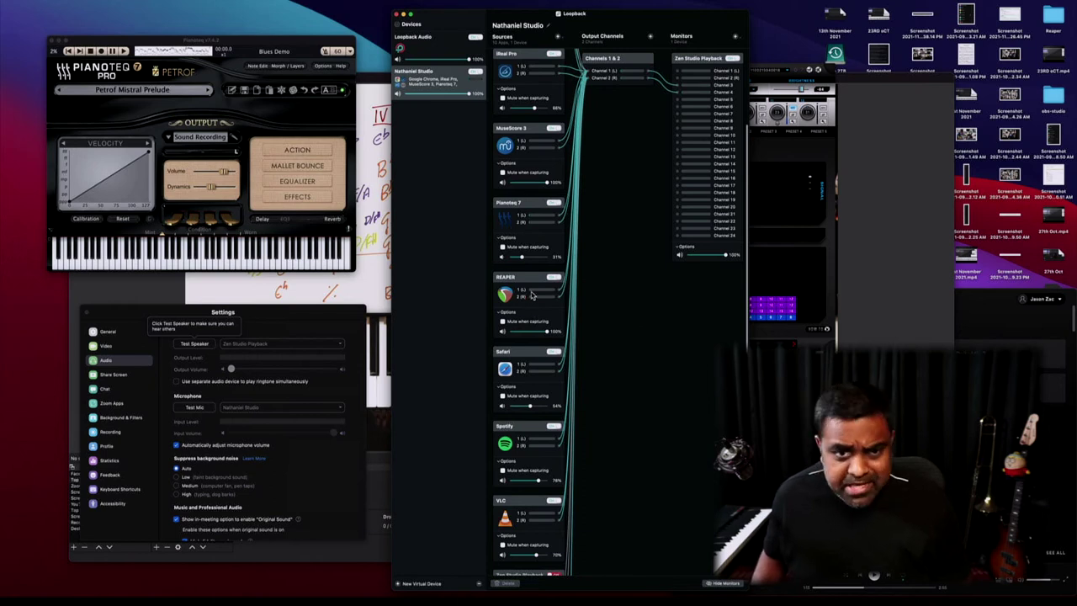
{"action": "scroll", "coordinate": [570, 224], "scroll_direction": "up", "scroll_amount": 2}
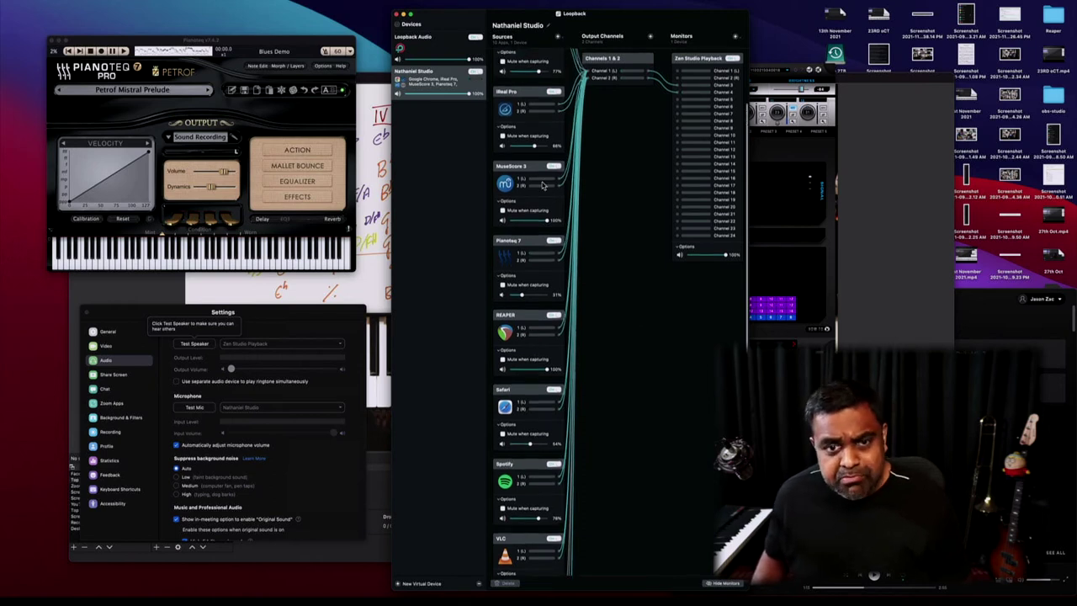
{"action": "scroll", "coordinate": [594, 205], "scroll_direction": "up", "scroll_amount": 5}
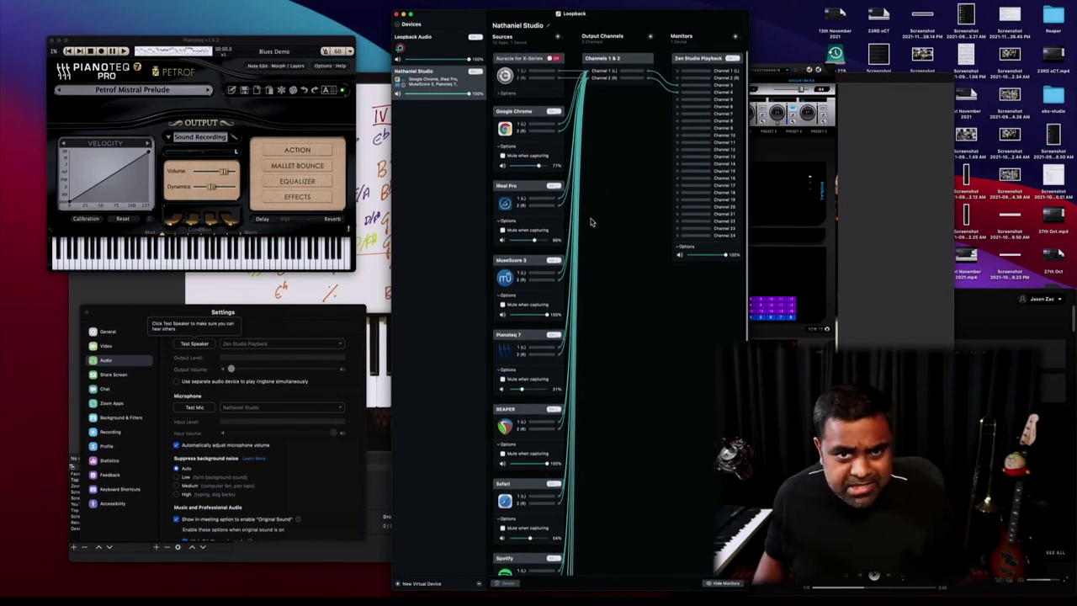
{"action": "scroll", "coordinate": [591, 222], "scroll_direction": "down", "scroll_amount": 7}
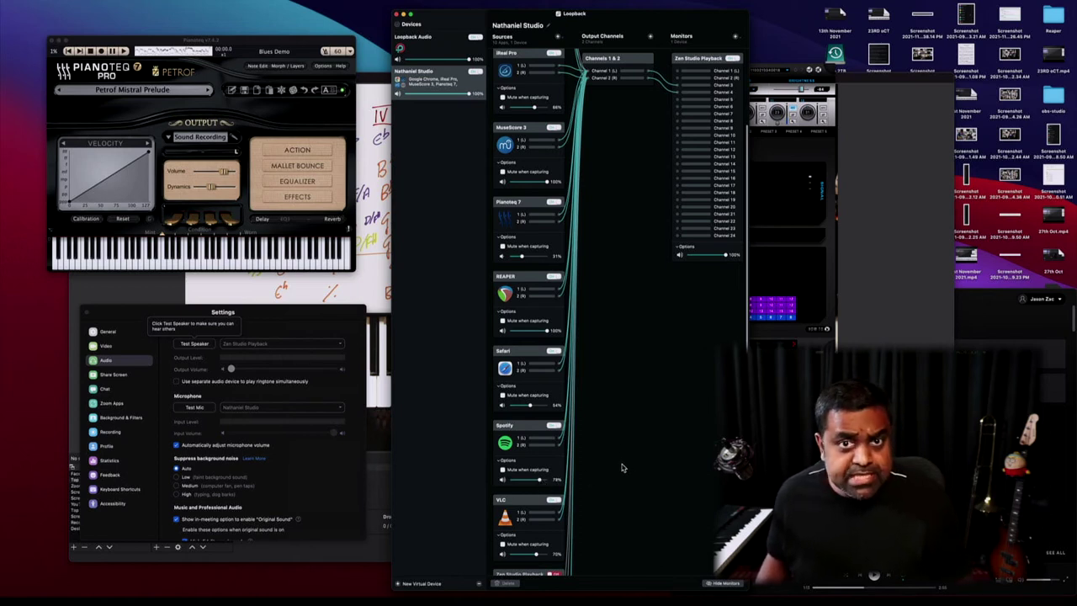
{"action": "scroll", "coordinate": [622, 468], "scroll_direction": "down", "scroll_amount": 3}
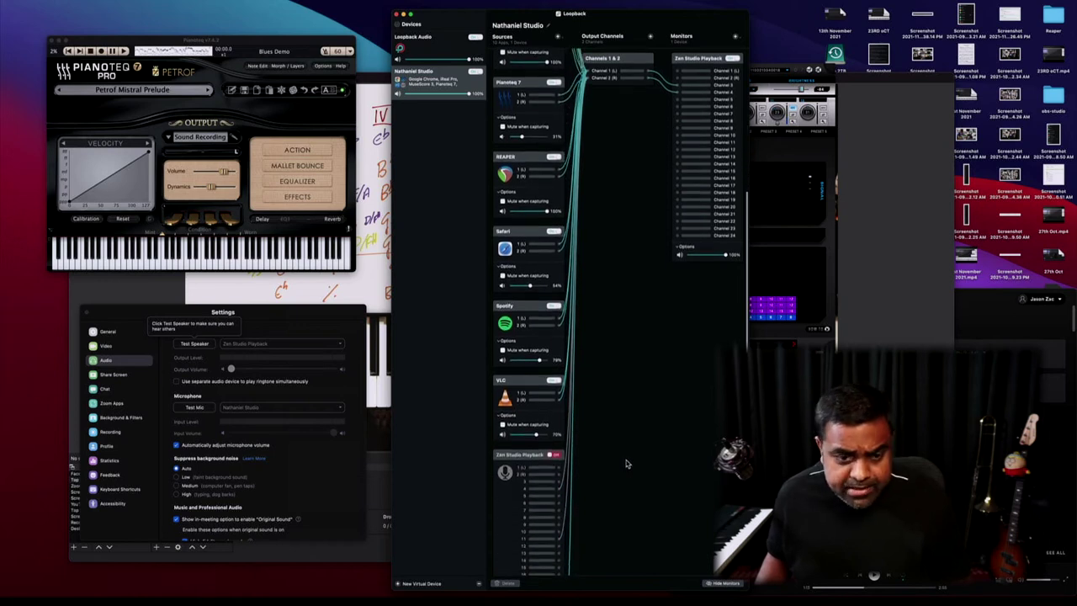
{"action": "scroll", "coordinate": [625, 464], "scroll_direction": "down", "scroll_amount": 3}
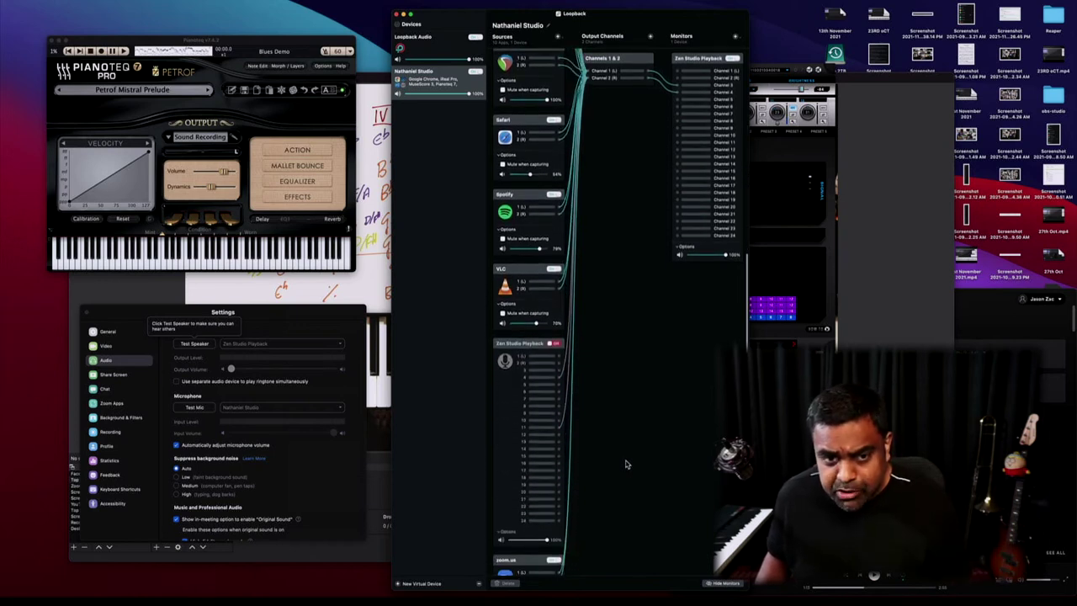
{"action": "scroll", "coordinate": [625, 464], "scroll_direction": "down", "scroll_amount": 2}
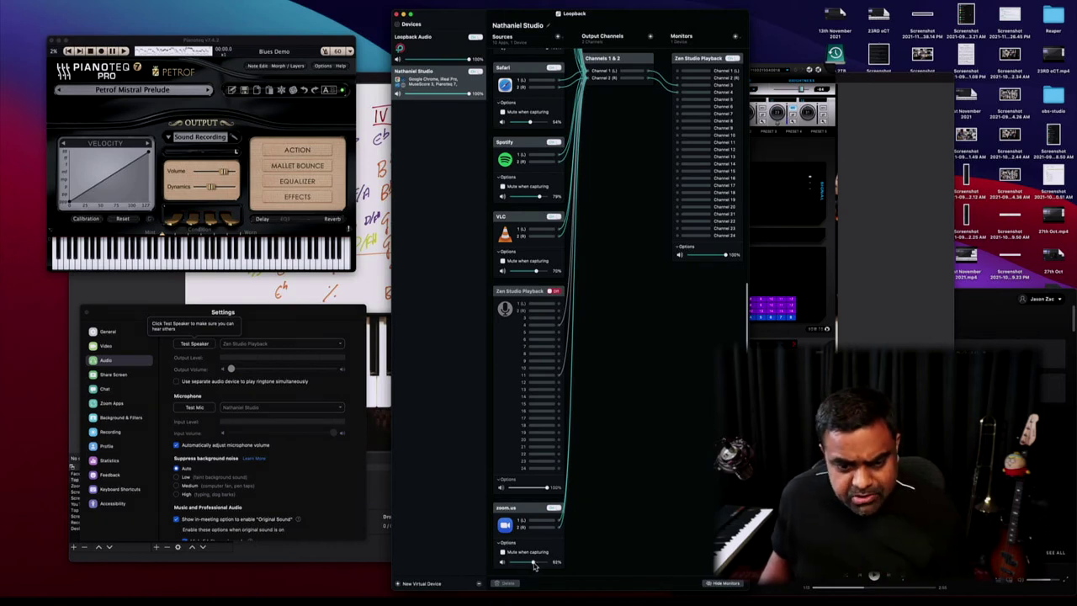
{"action": "scroll", "coordinate": [618, 341], "scroll_direction": "up", "scroll_amount": 10}
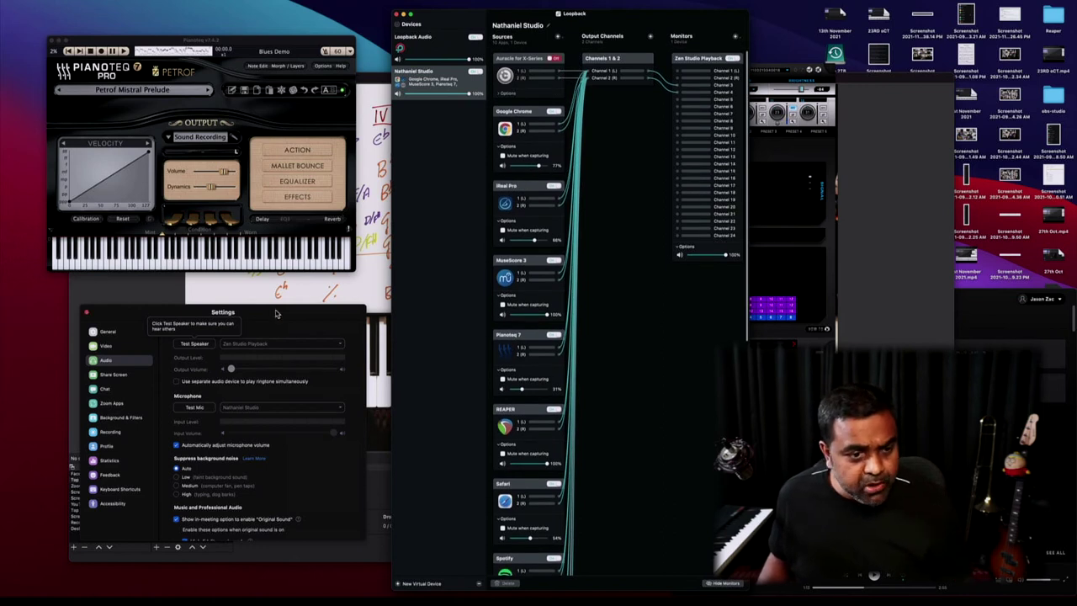
Return to Zoom's audio settings and select Nathaniel Studio as the microphone.
{"action": "left_click_drag", "start_coordinate": [275, 314], "coordinate": [309, 275]}
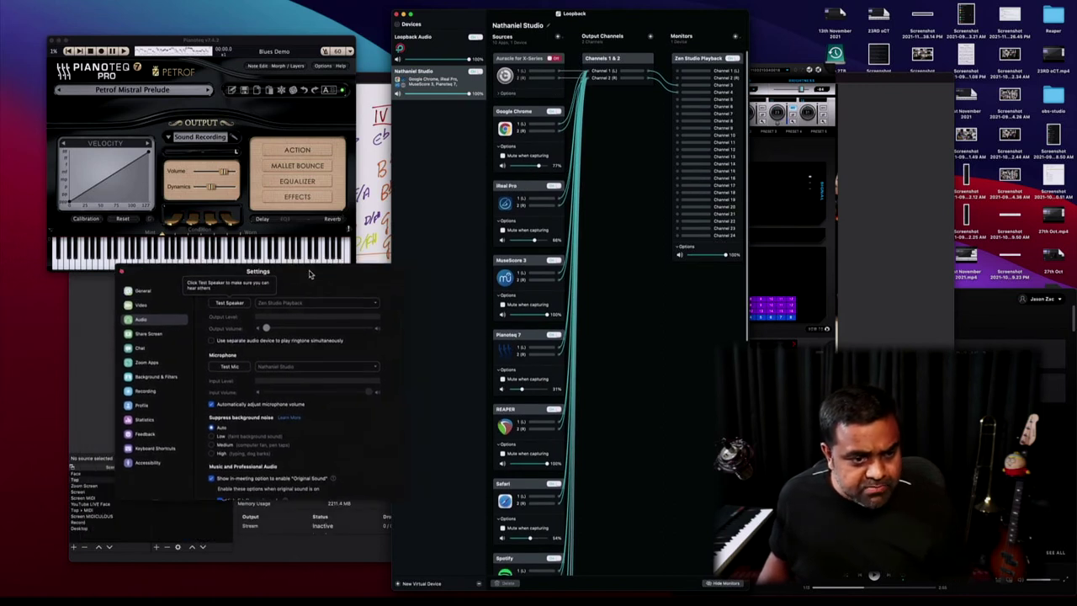
{"action": "left_click", "coordinate": [294, 370]}
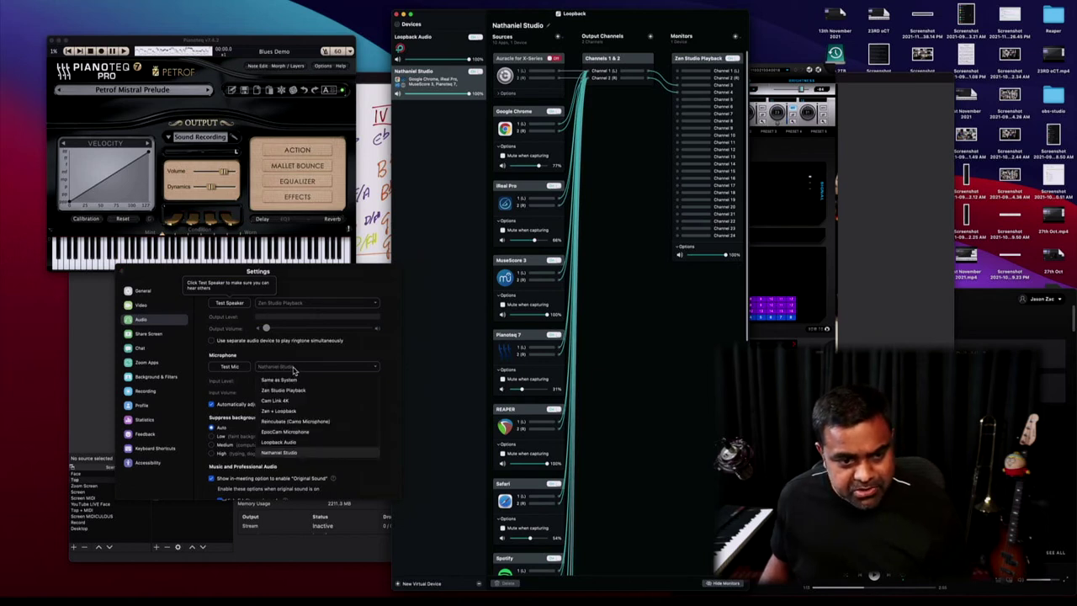
{"action": "left_click", "coordinate": [303, 454]}
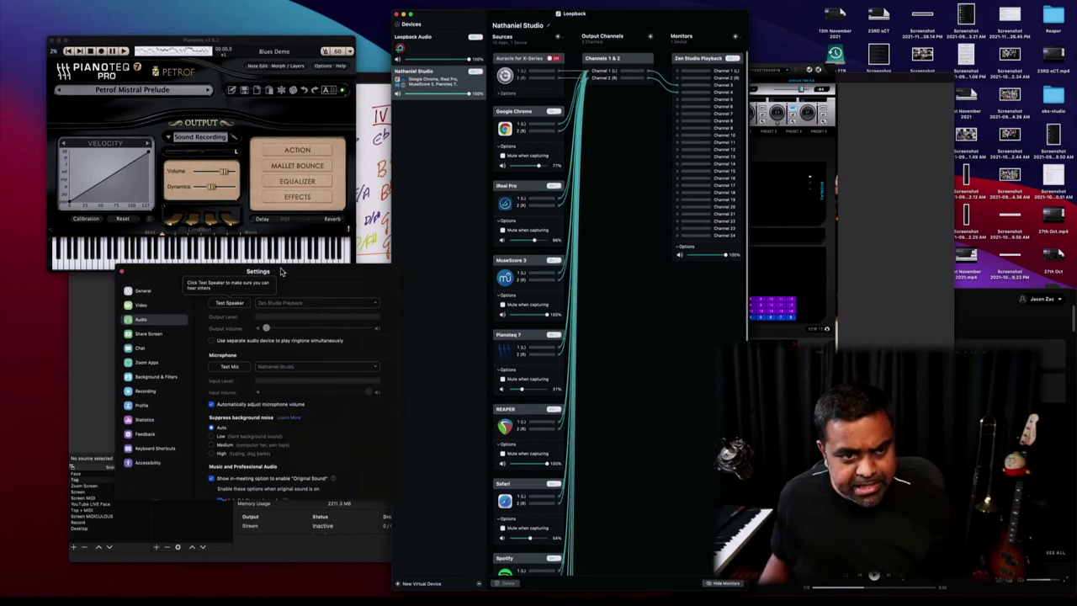
Turn off automatic microphone volume adjustment and set background noise suppression to Low.
{"action": "left_click_drag", "start_coordinate": [268, 277], "coordinate": [580, 156]}
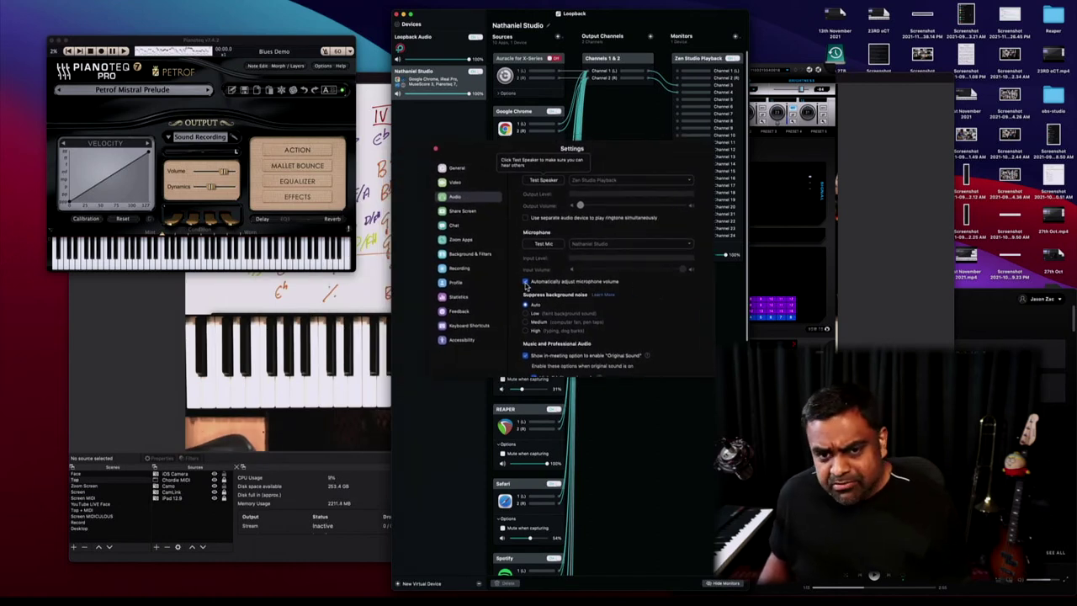
{"action": "left_click", "coordinate": [525, 282]}
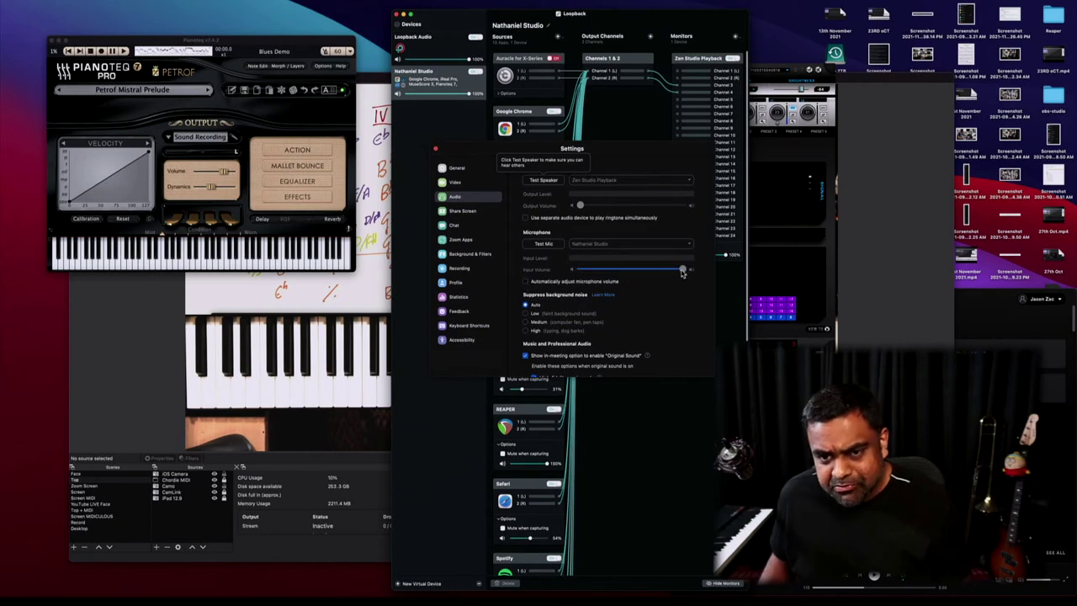
{"action": "scroll", "coordinate": [638, 305], "scroll_direction": "down", "scroll_amount": 2}
{"action": "scroll", "coordinate": [637, 305], "scroll_direction": "down", "scroll_amount": 3}
{"action": "scroll", "coordinate": [619, 292], "scroll_direction": "down", "scroll_amount": 2}
{"action": "scroll", "coordinate": [618, 292], "scroll_direction": "up", "scroll_amount": 1}
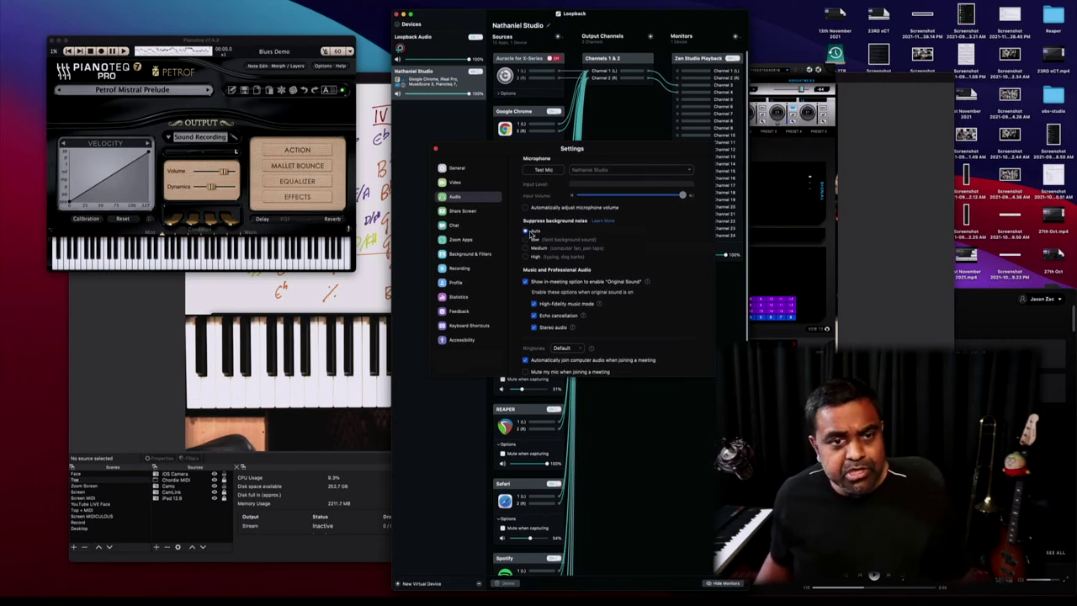
{"action": "left_click", "coordinate": [534, 240]}
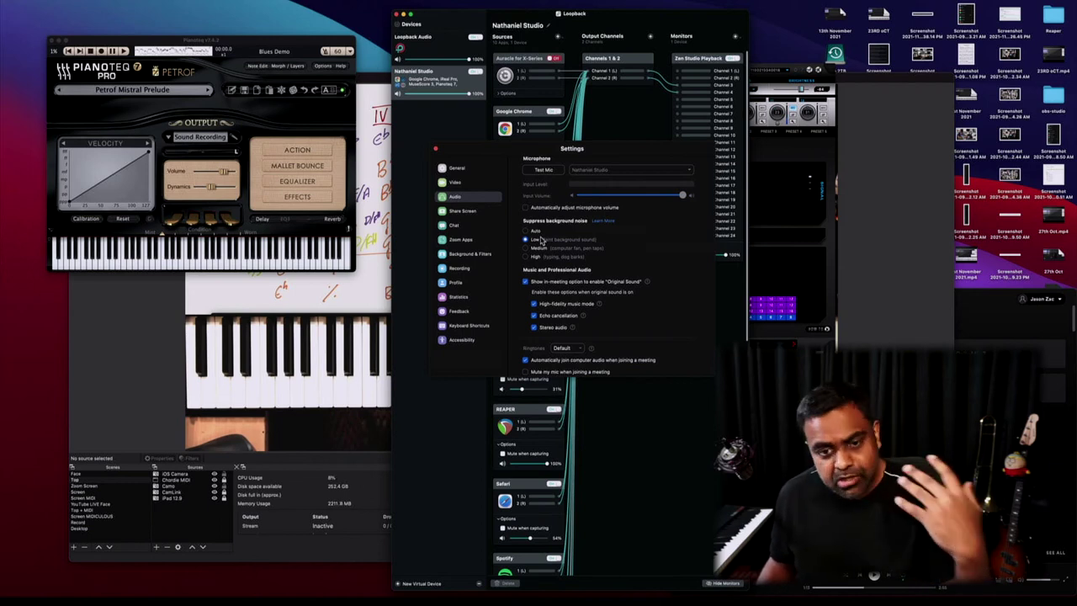
Turn the in-meeting "Original Sound" option off and back on under Music and Professional Audio.
{"action": "scroll", "coordinate": [649, 318], "scroll_direction": "down", "scroll_amount": 3}
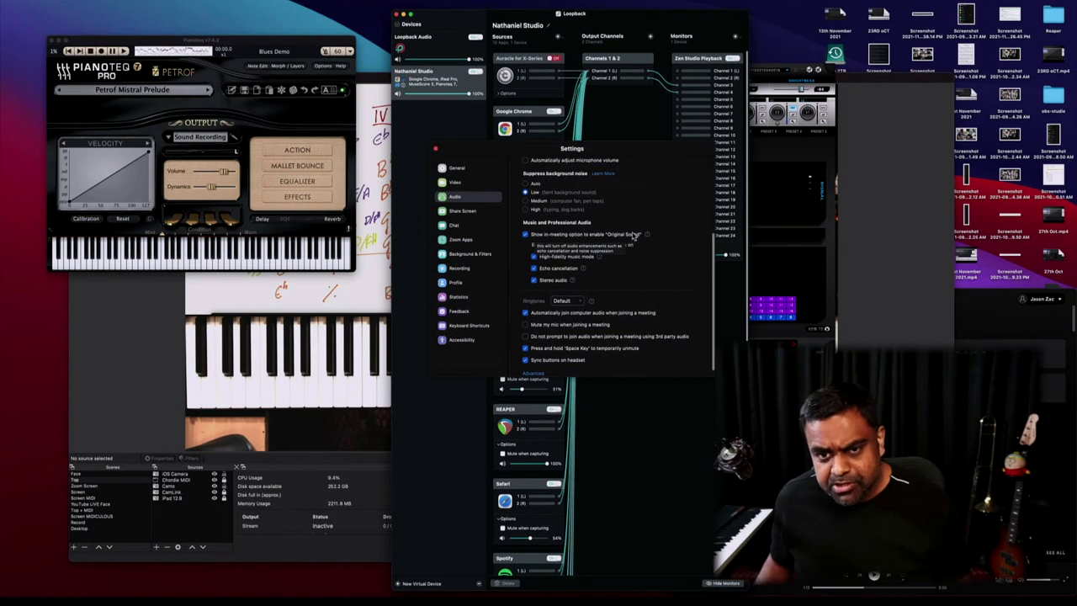
{"action": "left_click", "coordinate": [570, 235]}
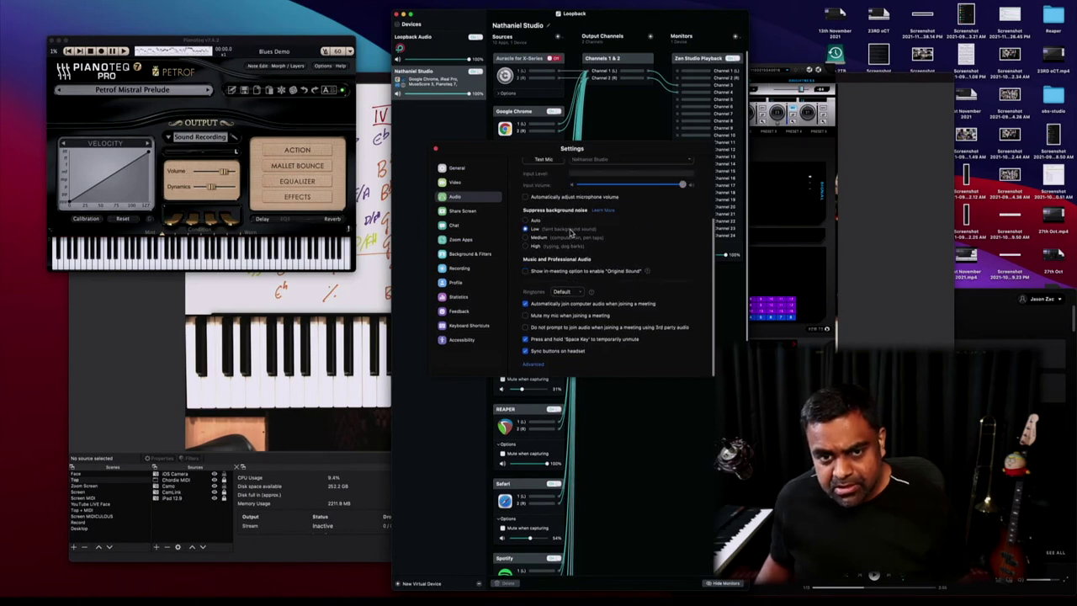
{"action": "left_click", "coordinate": [525, 271]}
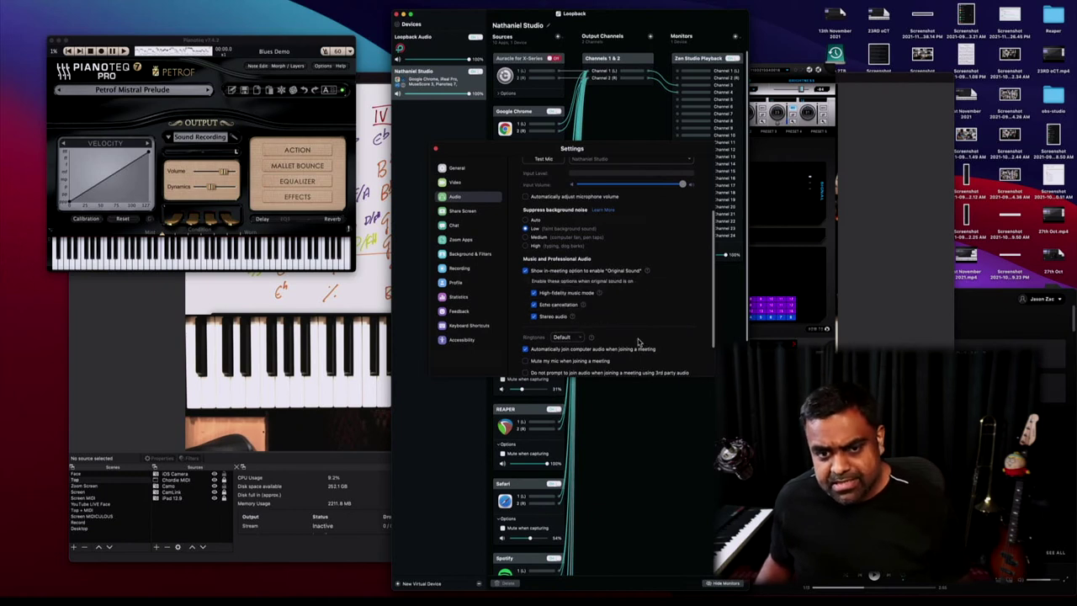
Review the high-fidelity music mode, echo cancellation and stereo audio options, along with the remaining meeting audio options.
{"action": "mouse_move", "coordinate": [598, 294]}
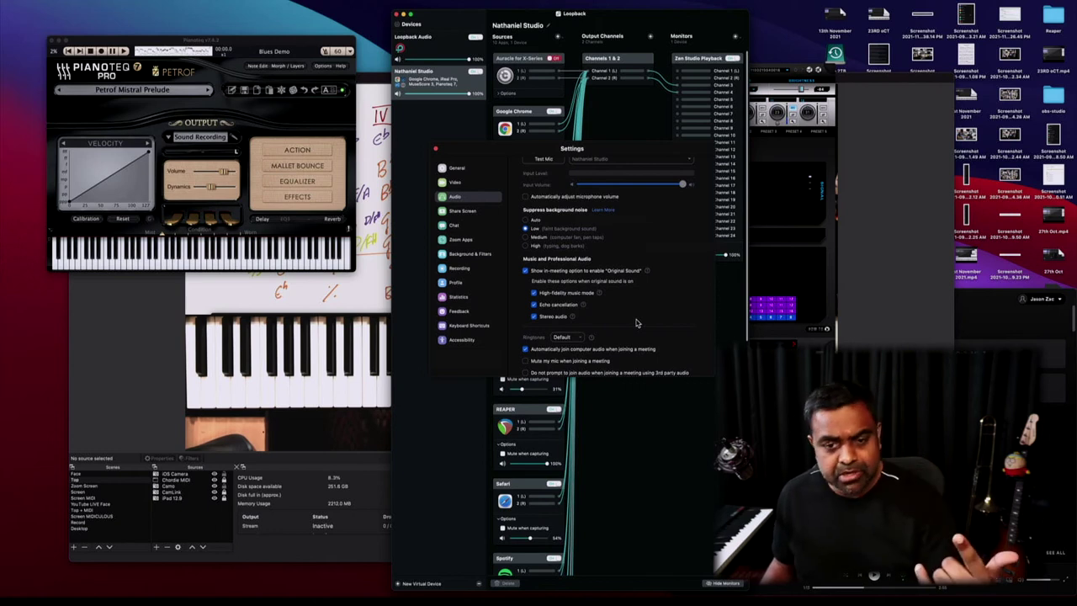
{"action": "scroll", "coordinate": [636, 322], "scroll_direction": "down", "scroll_amount": 2}
{"action": "scroll", "coordinate": [637, 322], "scroll_direction": "down", "scroll_amount": 1}
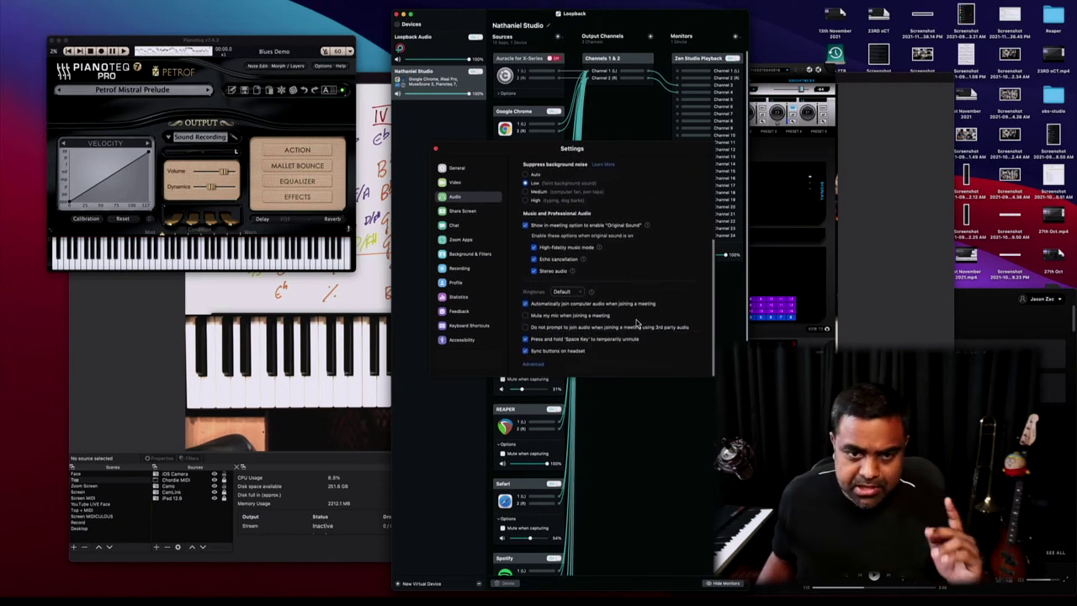
{"action": "mouse_move", "coordinate": [573, 274]}
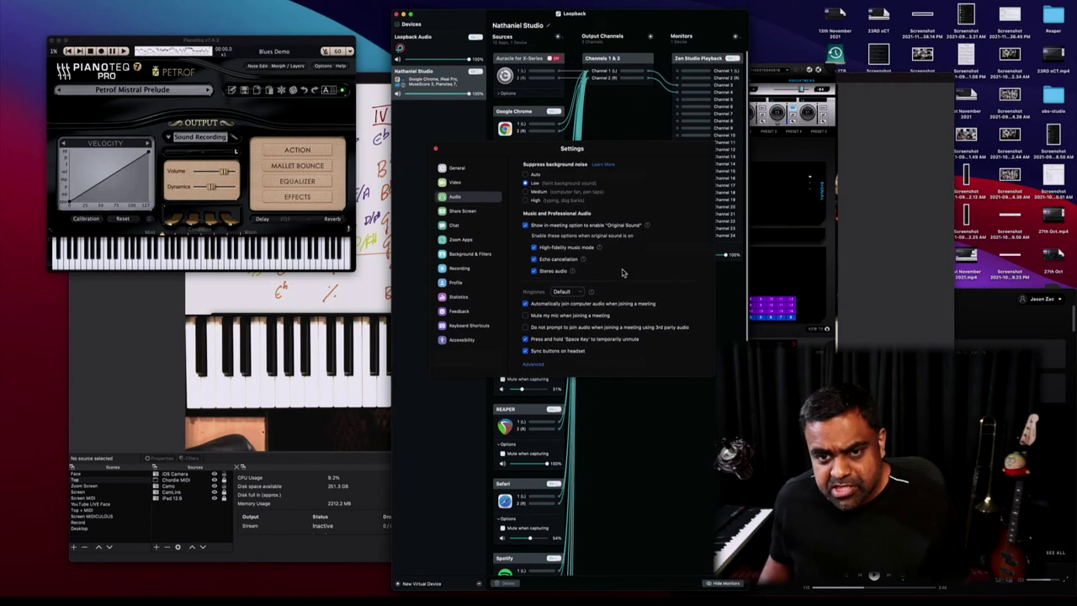
Look over the remaining audio options, then the Share Screen, Chat and Zoom Apps settings.
{"action": "scroll", "coordinate": [593, 252], "scroll_direction": "up", "scroll_amount": 2}
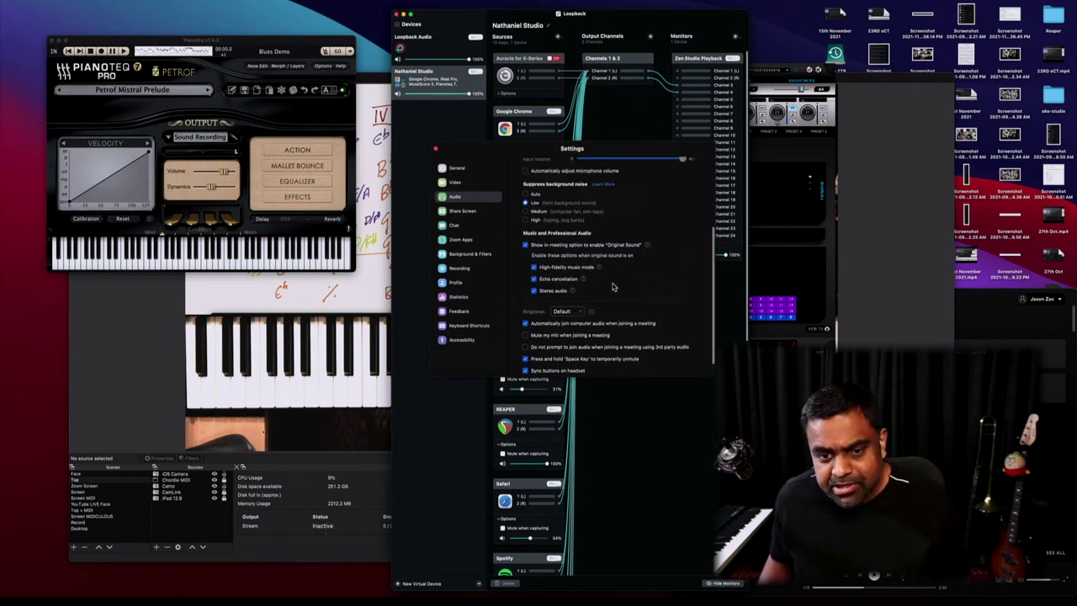
{"action": "scroll", "coordinate": [614, 287], "scroll_direction": "down", "scroll_amount": 2}
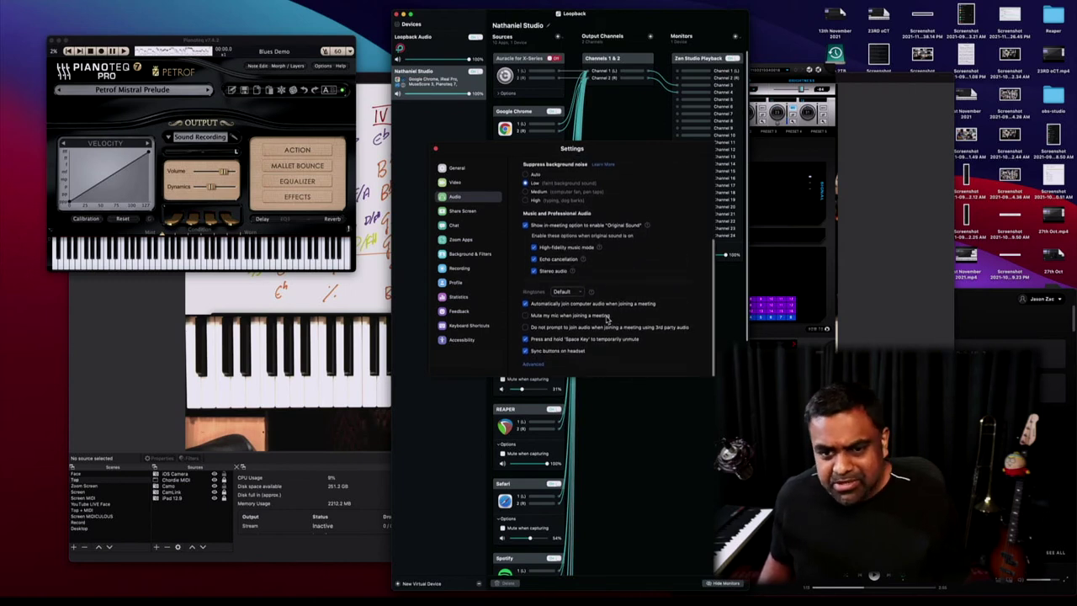
{"action": "left_click", "coordinate": [463, 210]}
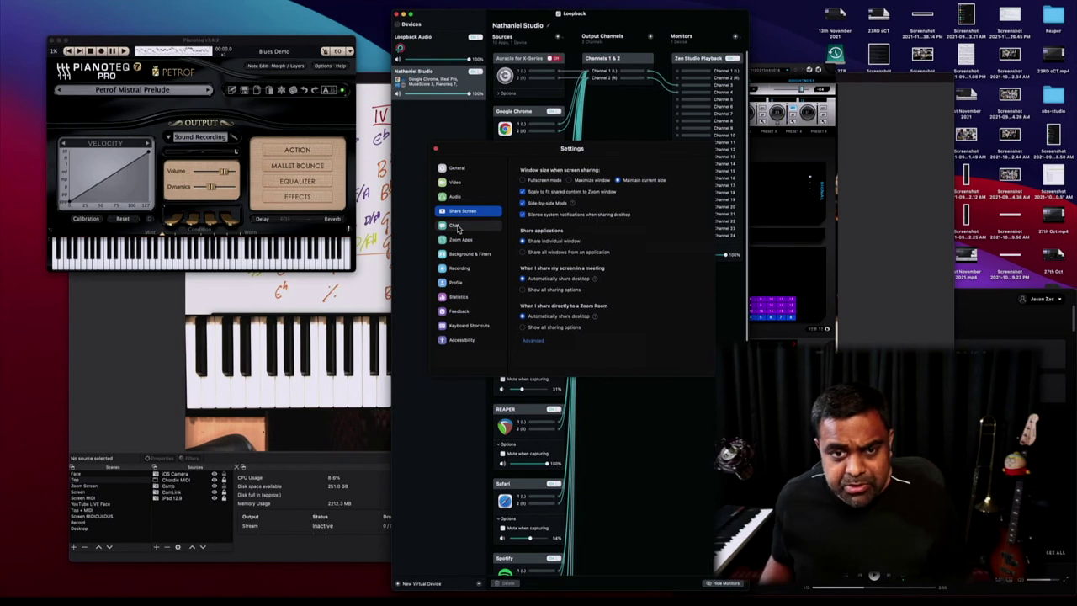
{"action": "left_click", "coordinate": [453, 226]}
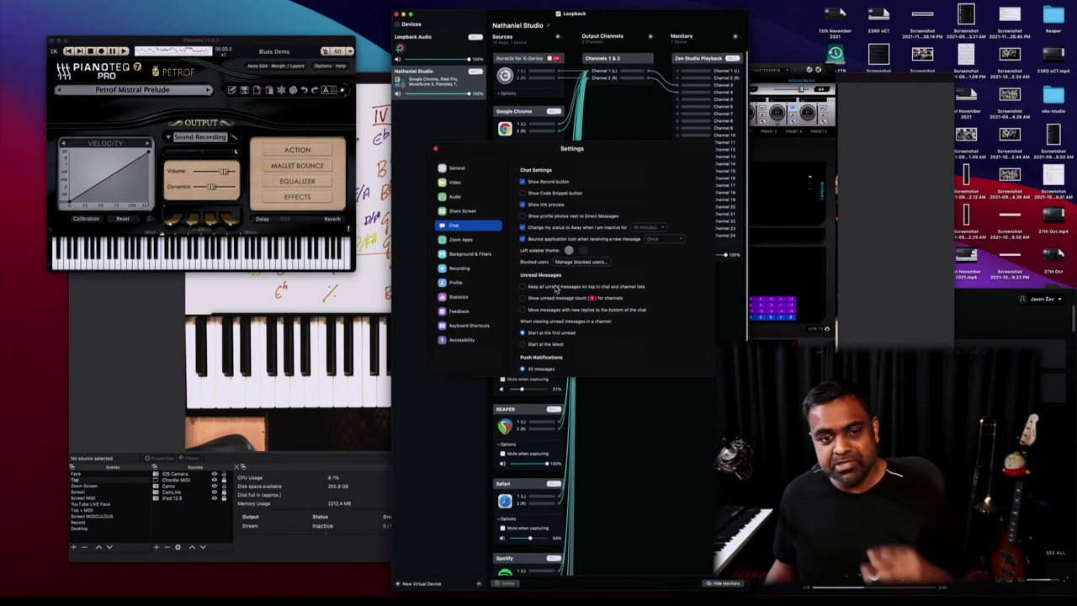
{"action": "left_click", "coordinate": [467, 242]}
Review the virtual backgrounds and video filters available in the Background & Filters settings.
{"action": "left_click", "coordinate": [468, 255]}
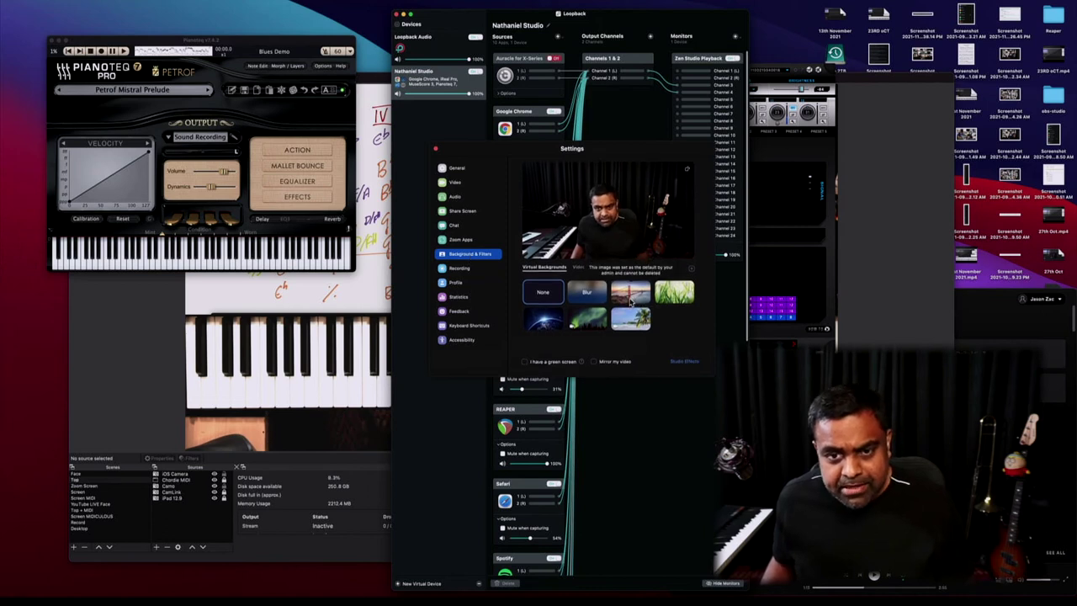
{"action": "left_click", "coordinate": [557, 367]}
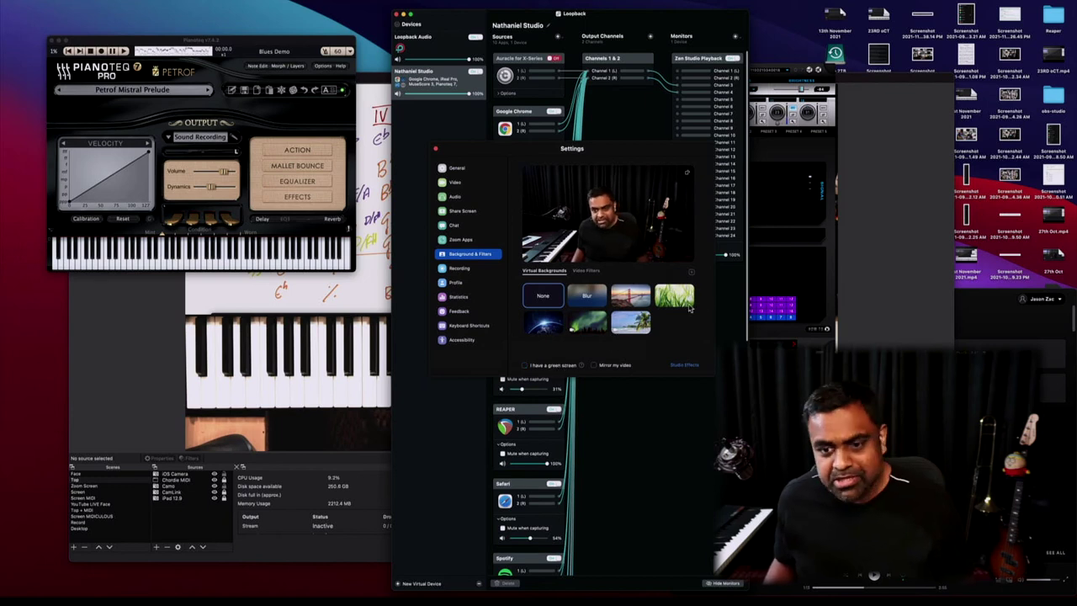
{"action": "left_click", "coordinate": [587, 270]}
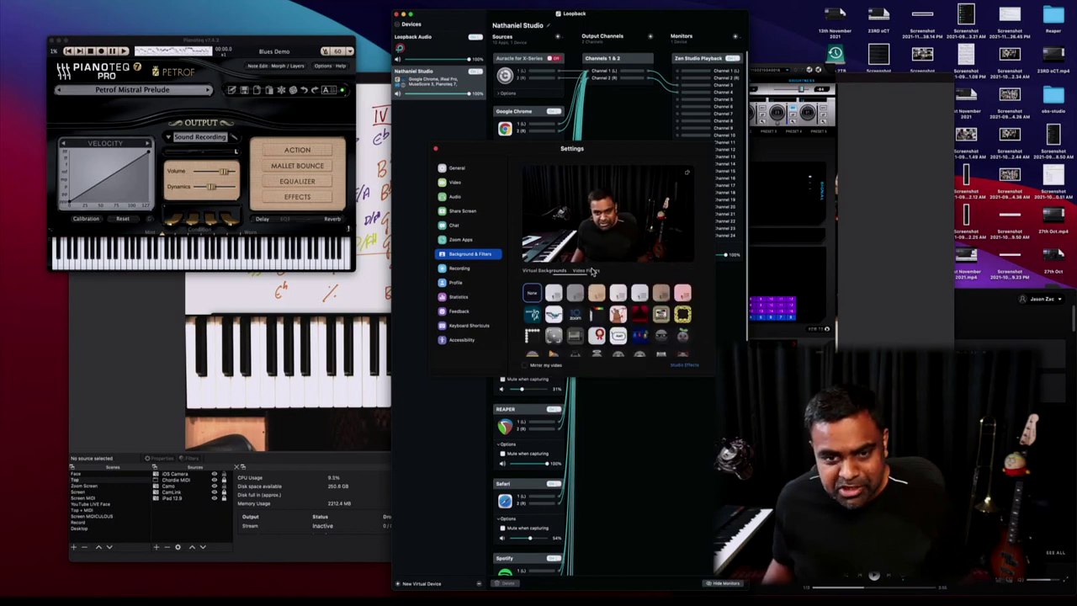
{"action": "scroll", "coordinate": [659, 308], "scroll_direction": "up", "scroll_amount": 2}
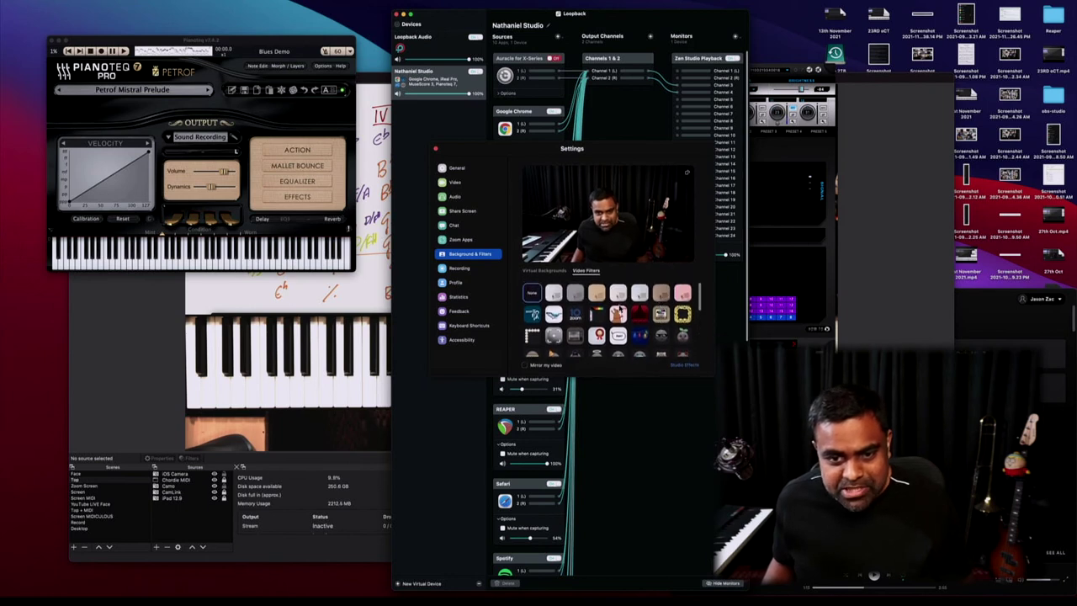
Try the Mosaic Eyewear filter and a black-and-white filter on the camera preview, resetting the video filter to None after each.
{"action": "left_click", "coordinate": [661, 336]}
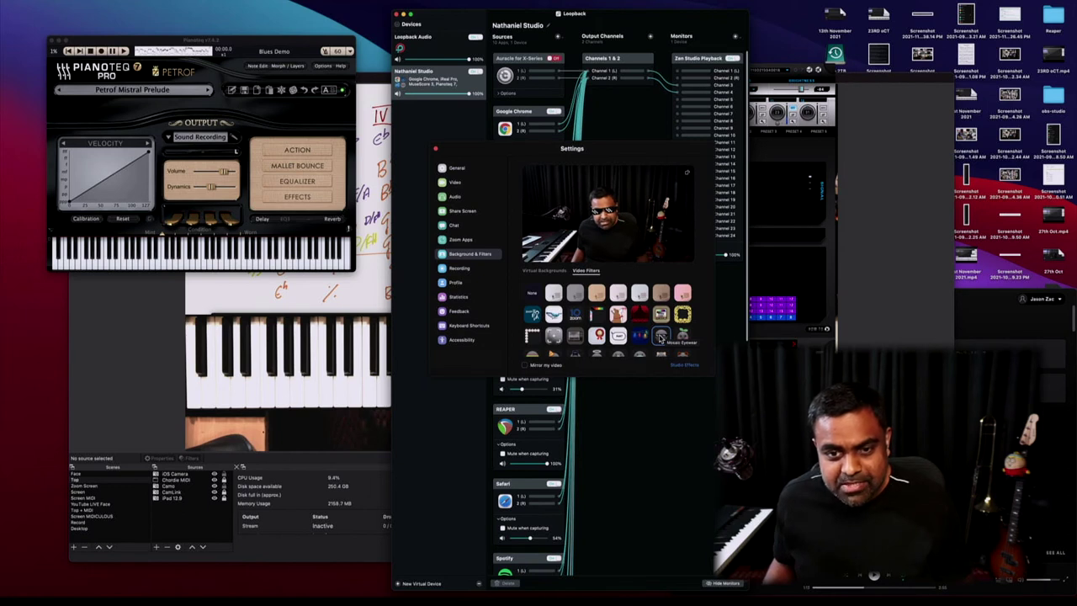
{"action": "left_click", "coordinate": [531, 293]}
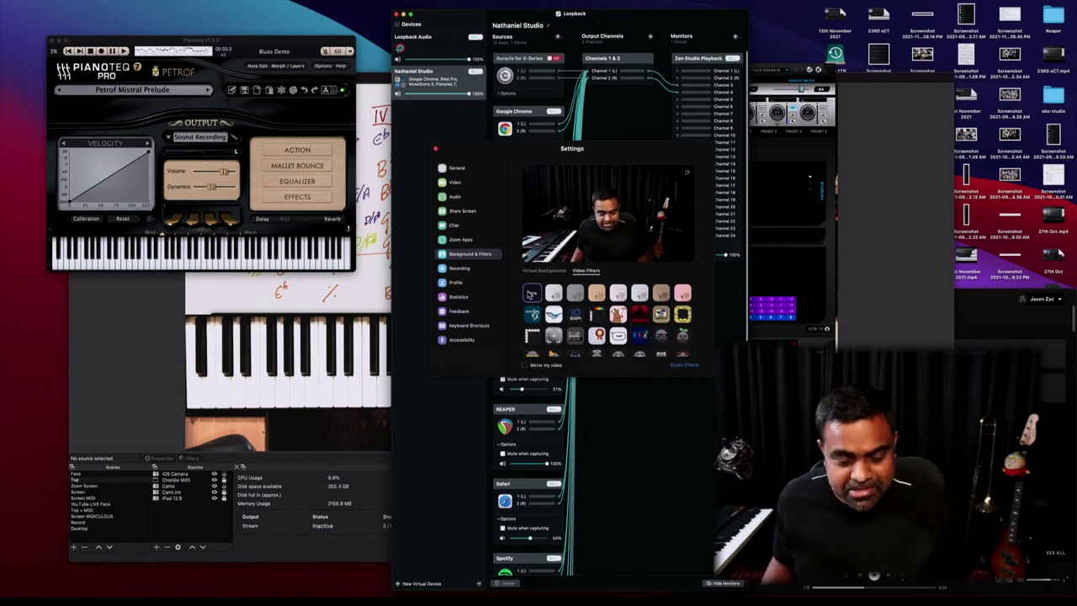
{"action": "left_click", "coordinate": [575, 294]}
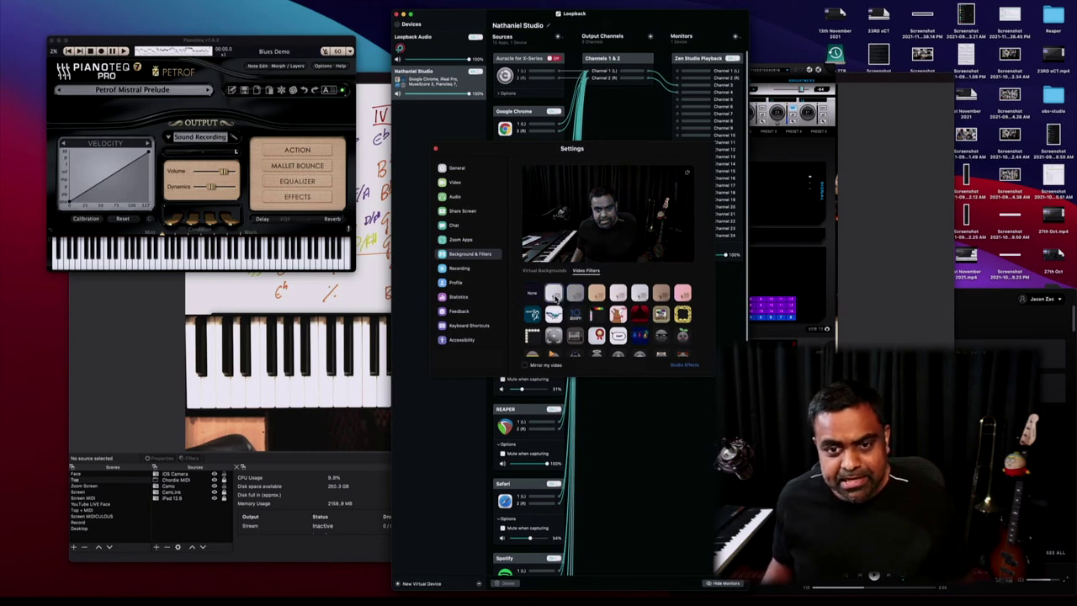
{"action": "left_click", "coordinate": [532, 293]}
Review the Recording, Statistics, Keyboard Shortcuts and Accessibility settings, then close Zoom's settings window.
{"action": "left_click", "coordinate": [459, 268]}
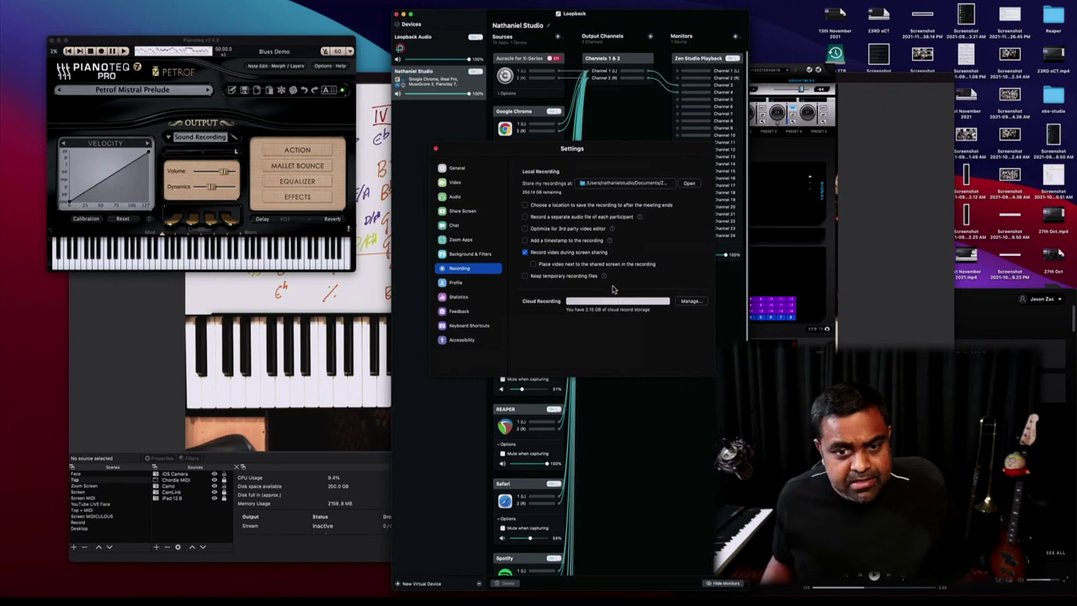
{"action": "left_click", "coordinate": [462, 283]}
{"action": "left_click", "coordinate": [470, 298]}
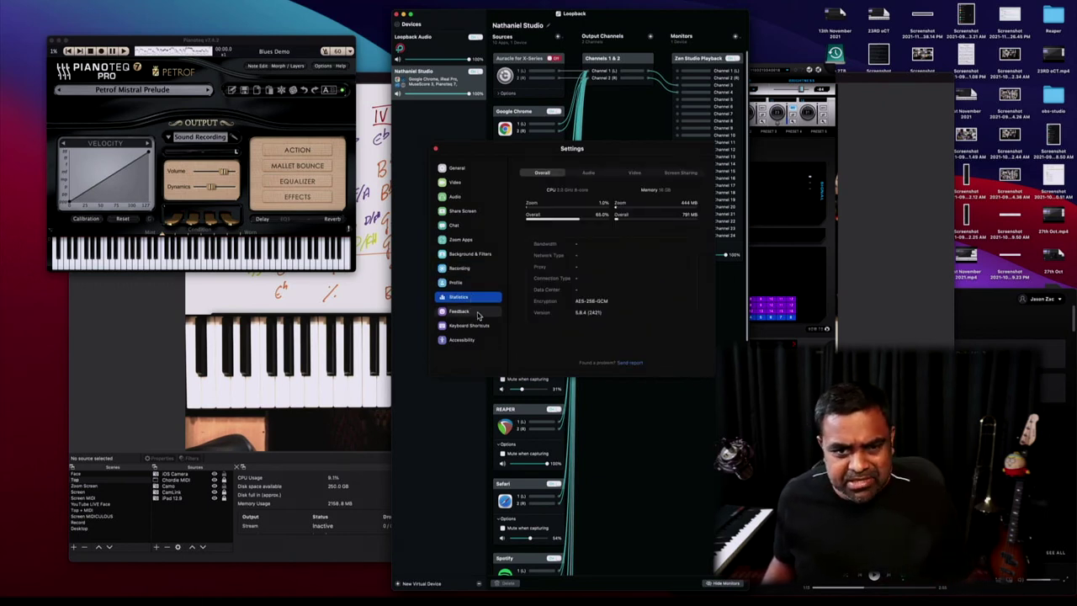
{"action": "left_click", "coordinate": [464, 311]}
{"action": "left_click", "coordinate": [469, 325]}
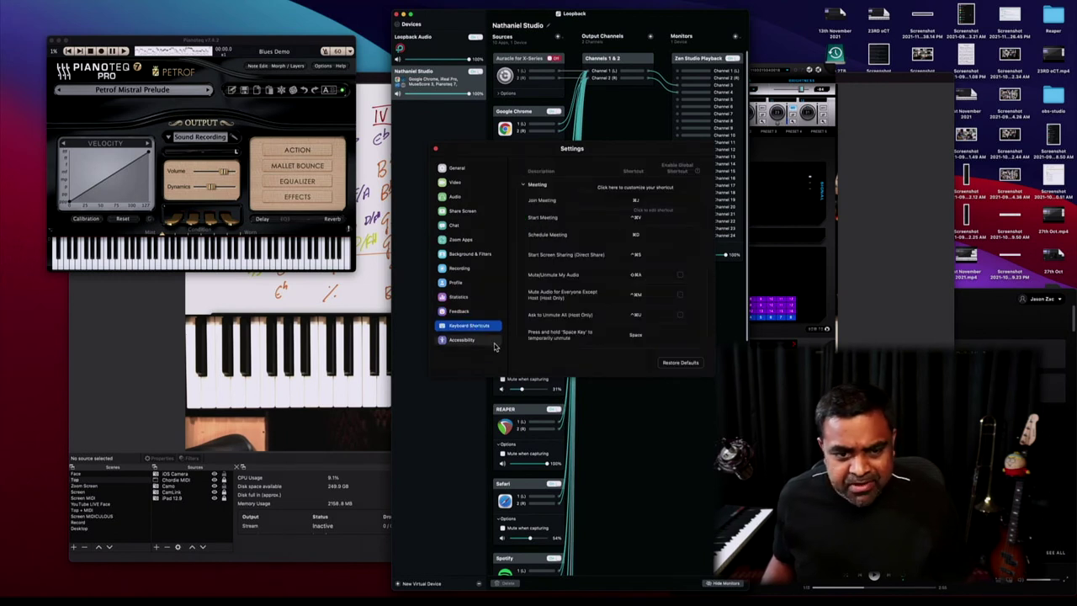
{"action": "left_click", "coordinate": [463, 340]}
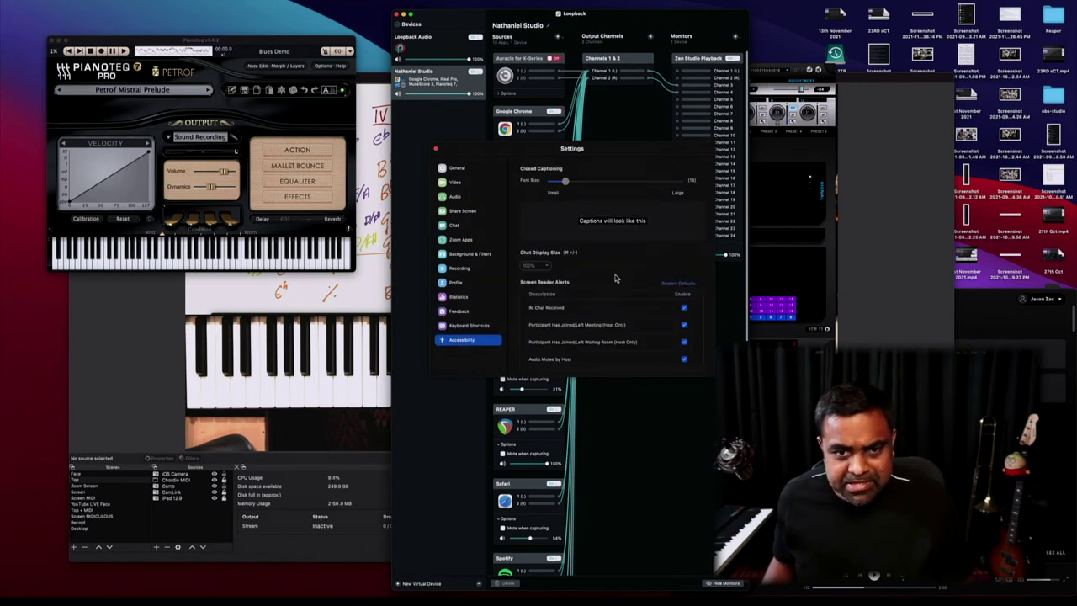
{"action": "left_click", "coordinate": [476, 324]}
{"action": "left_click", "coordinate": [483, 299]}
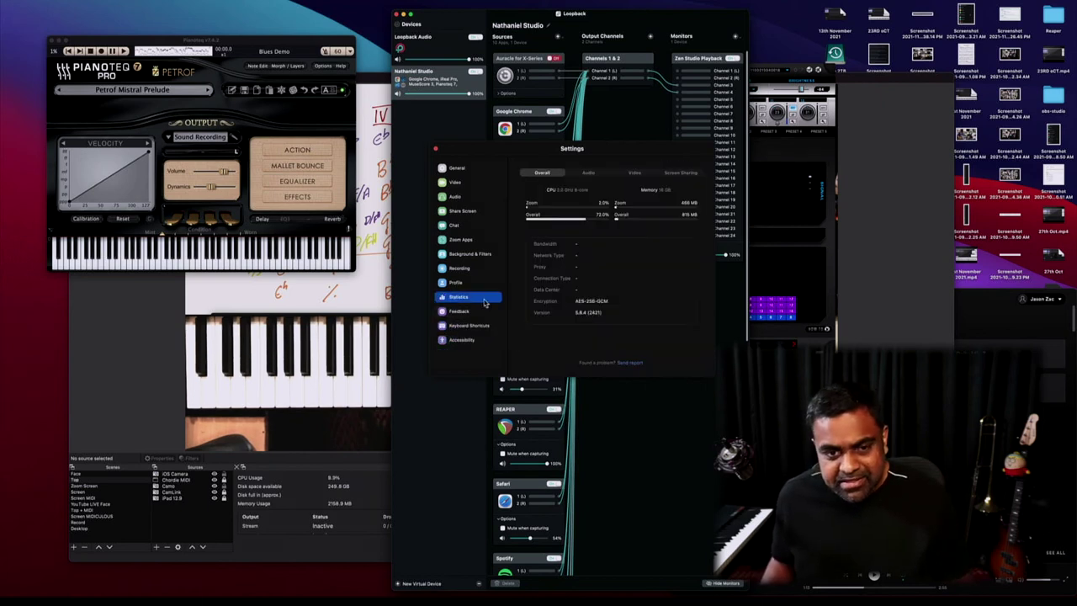
{"action": "left_click", "coordinate": [475, 282]}
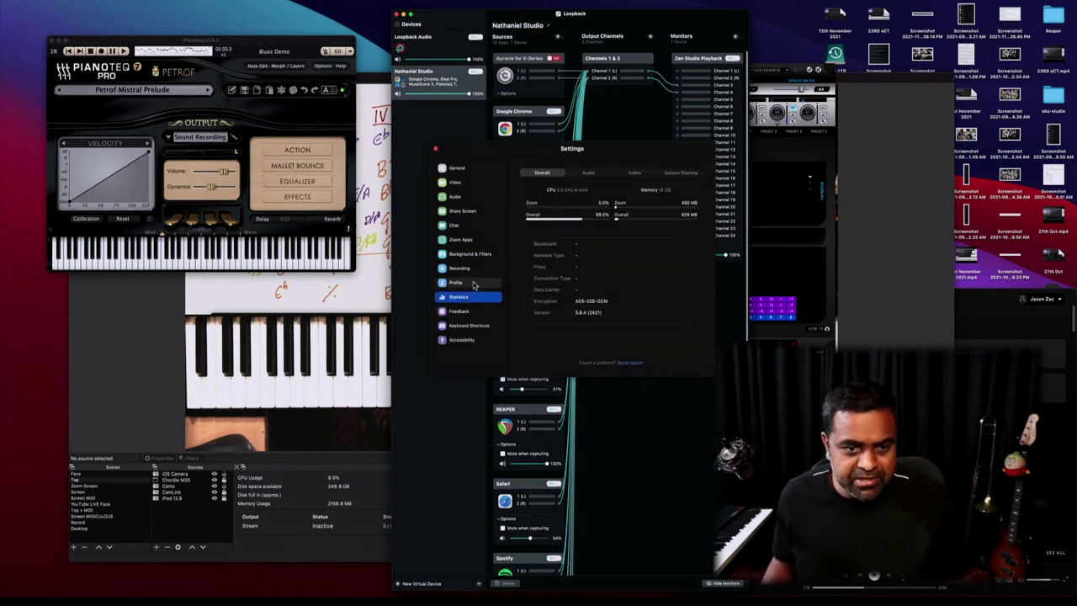
{"action": "left_click", "coordinate": [435, 149]}
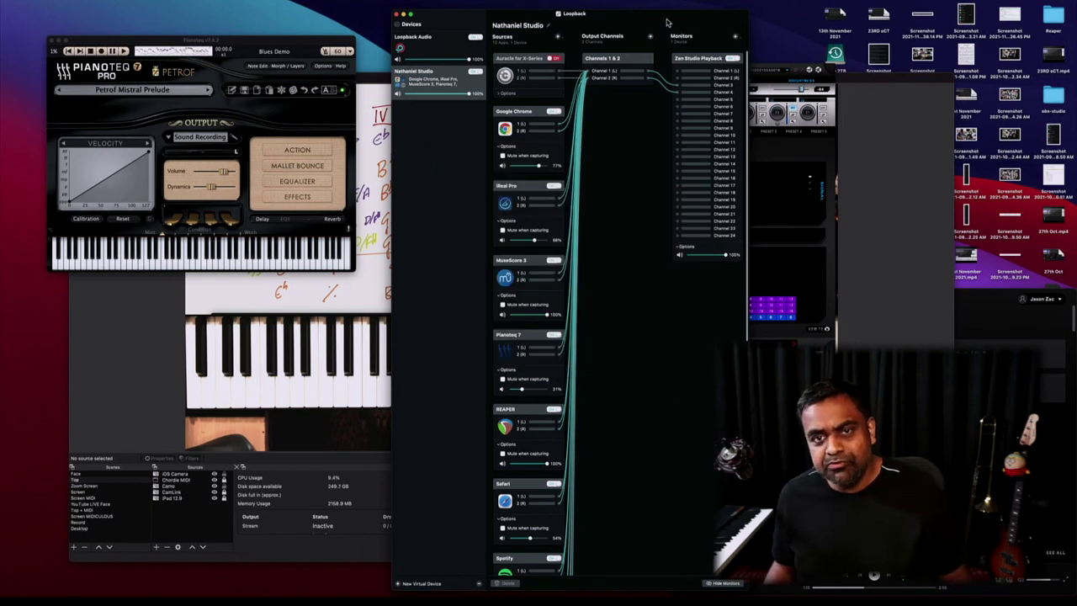
Reposition the Loopback window and examine all the sources feeding the Nathaniel Studio device.
{"action": "left_click_drag", "start_coordinate": [668, 21], "coordinate": [672, 85]}
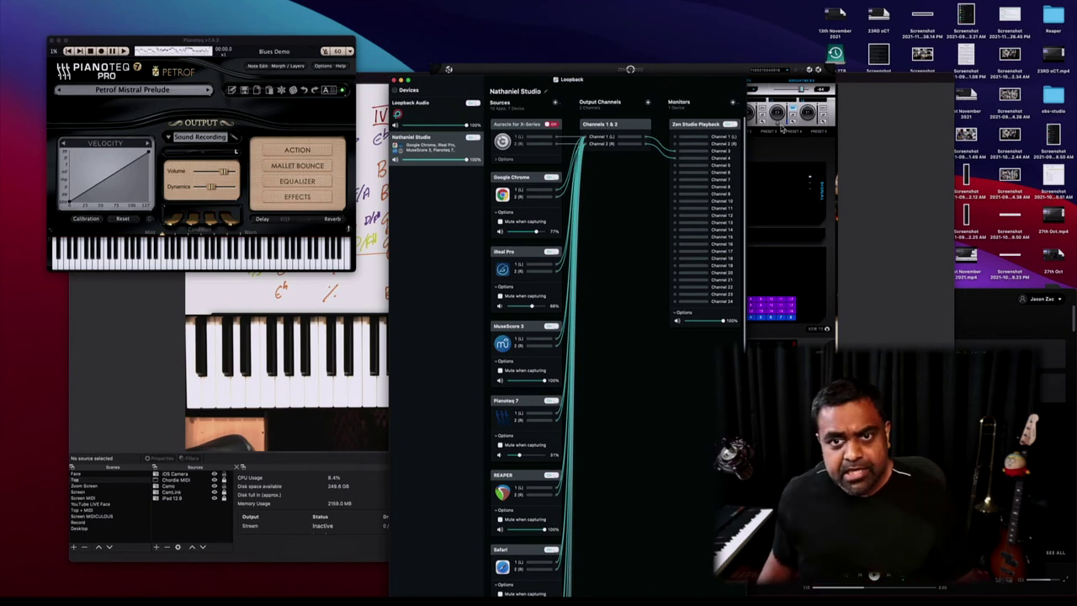
{"action": "left_click_drag", "start_coordinate": [684, 94], "coordinate": [697, 30]}
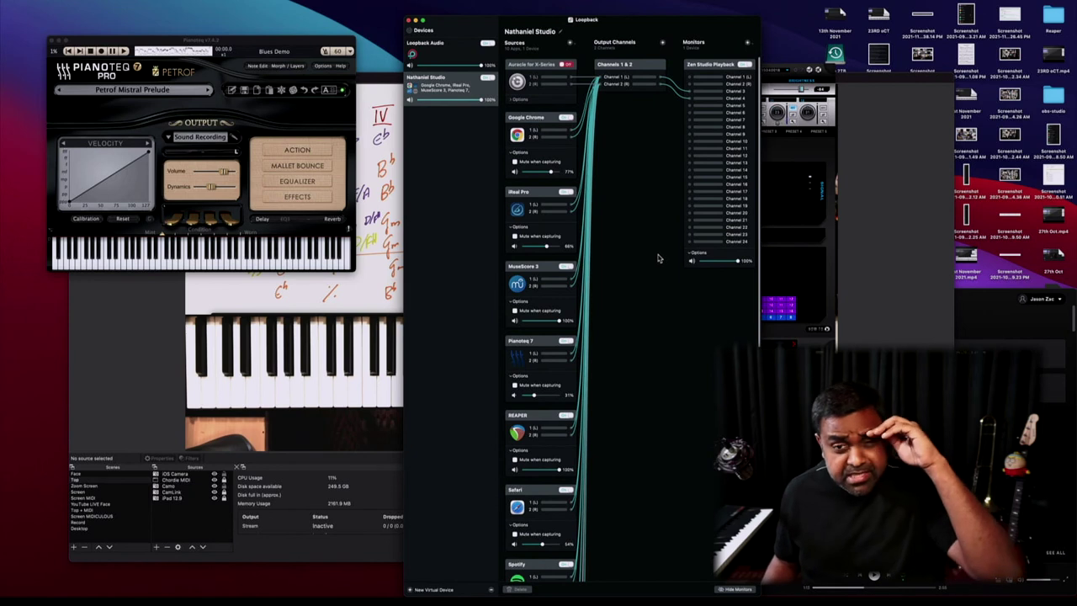
{"action": "scroll", "coordinate": [661, 256], "scroll_direction": "down", "scroll_amount": 10}
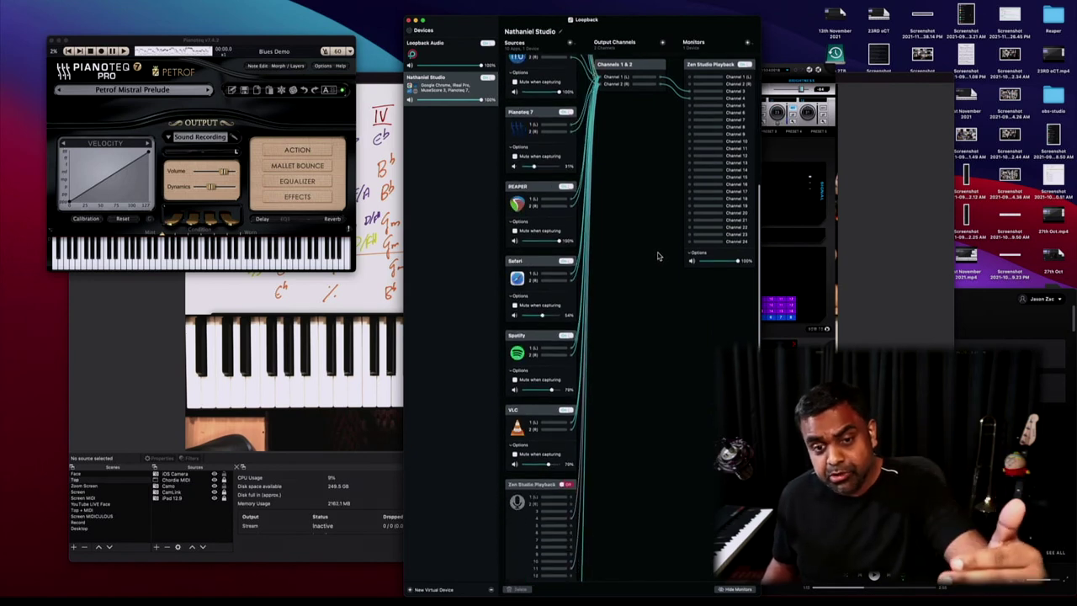
{"action": "scroll", "coordinate": [657, 257], "scroll_direction": "up", "scroll_amount": 10}
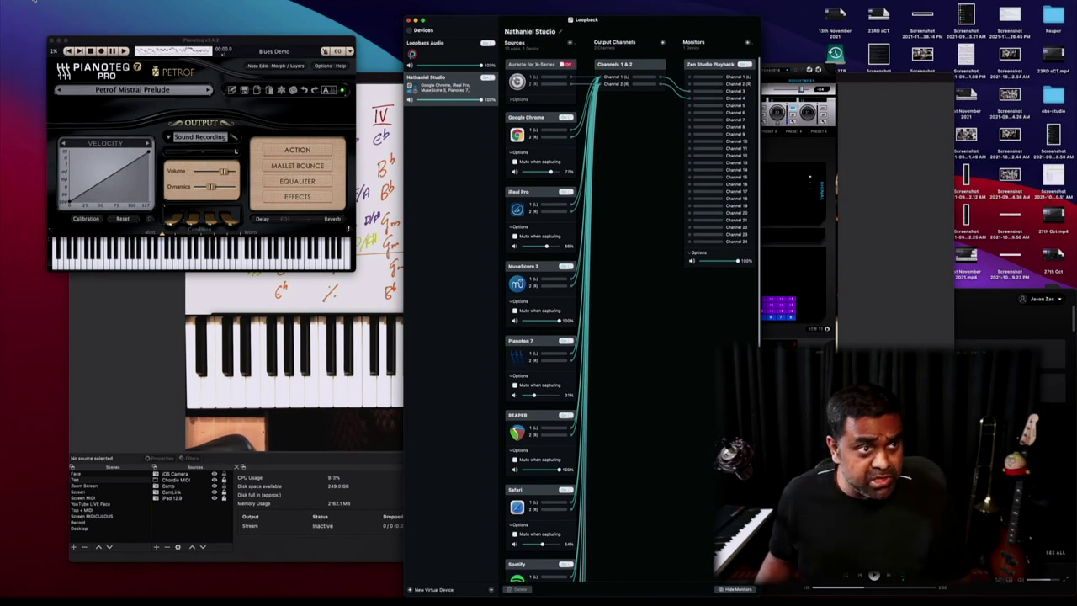
Show the About Loopback information and close it again.
{"action": "left_click", "coordinate": [39, 4]}
{"action": "left_click", "coordinate": [37, 10]}
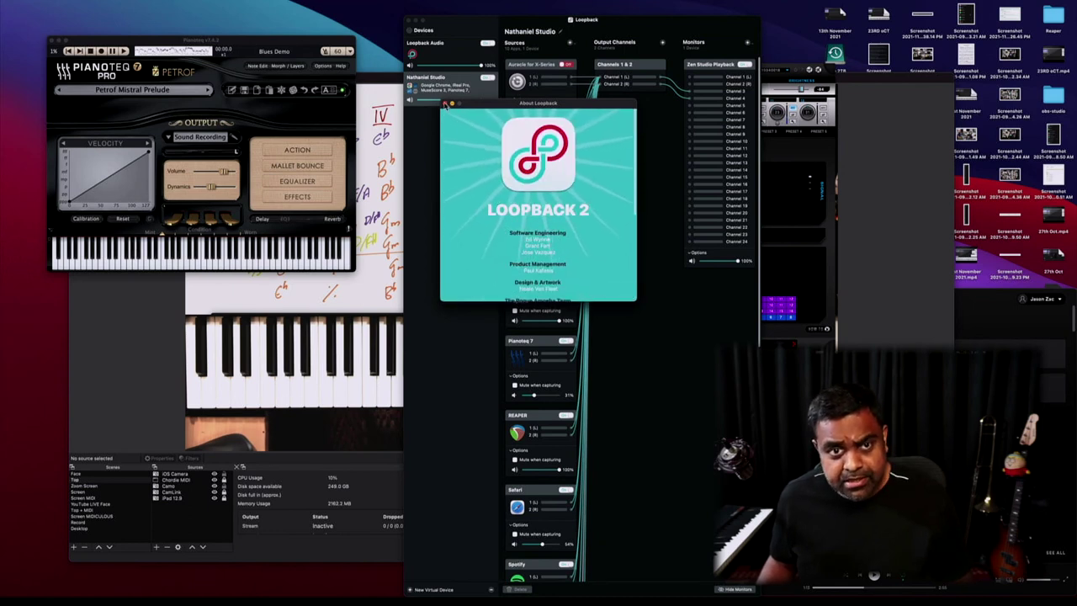
{"action": "key", "text": "super+w"}
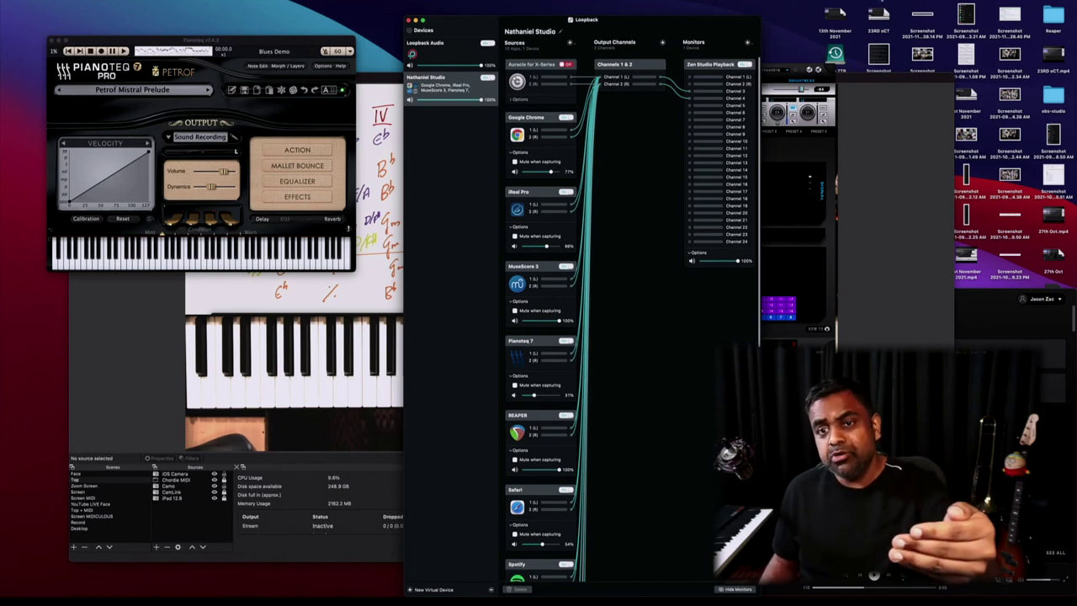
Open SoundSource and place its window over the Loopback window.
{"action": "left_click", "coordinate": [880, 2]}
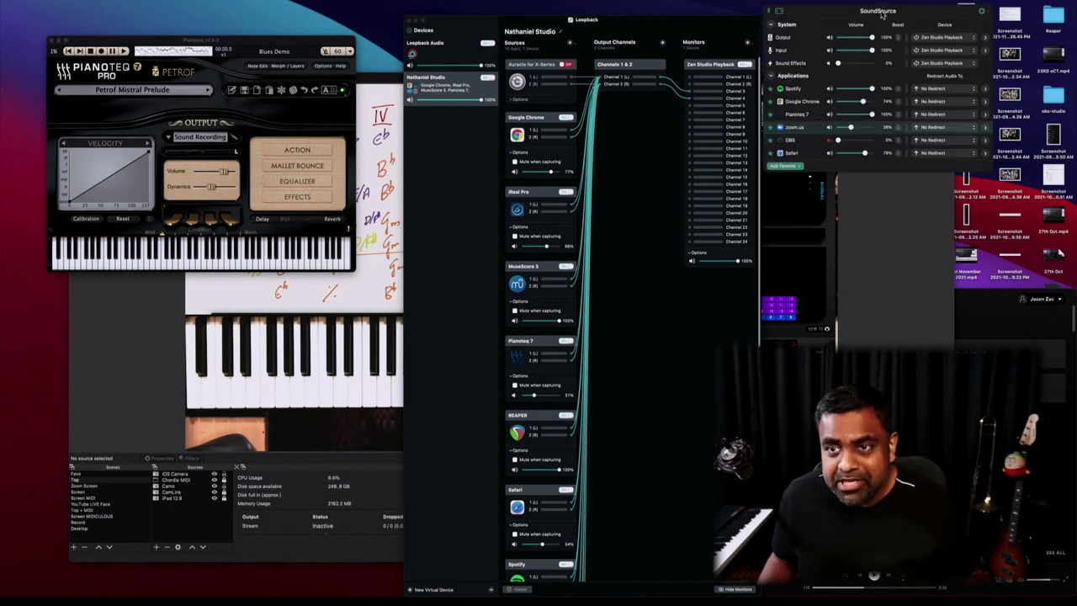
{"action": "left_click_drag", "start_coordinate": [881, 14], "coordinate": [727, 140]}
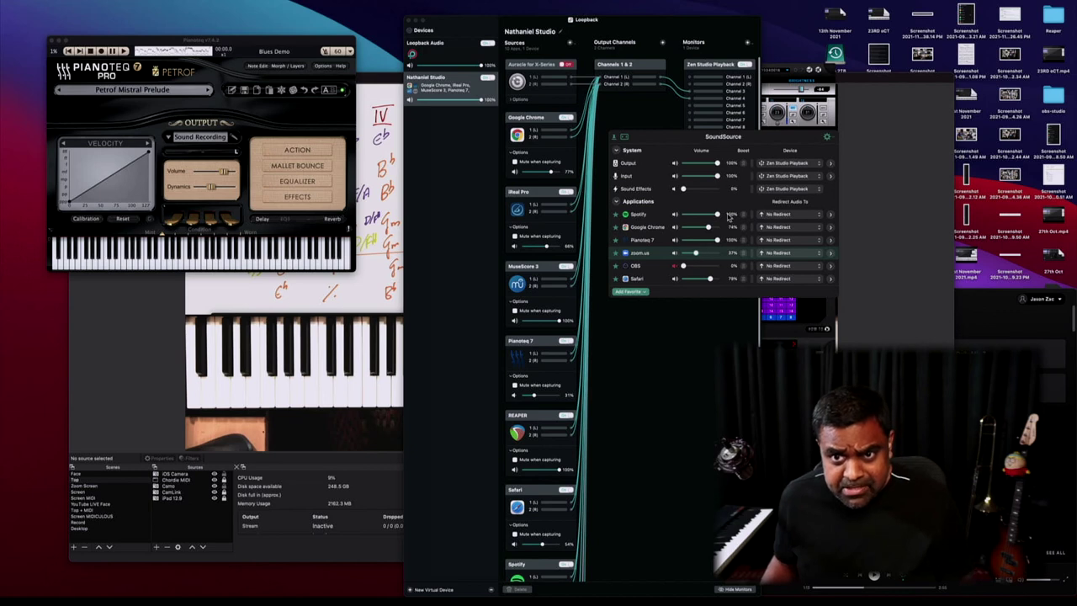
{"action": "left_click_drag", "start_coordinate": [735, 143], "coordinate": [741, 155]}
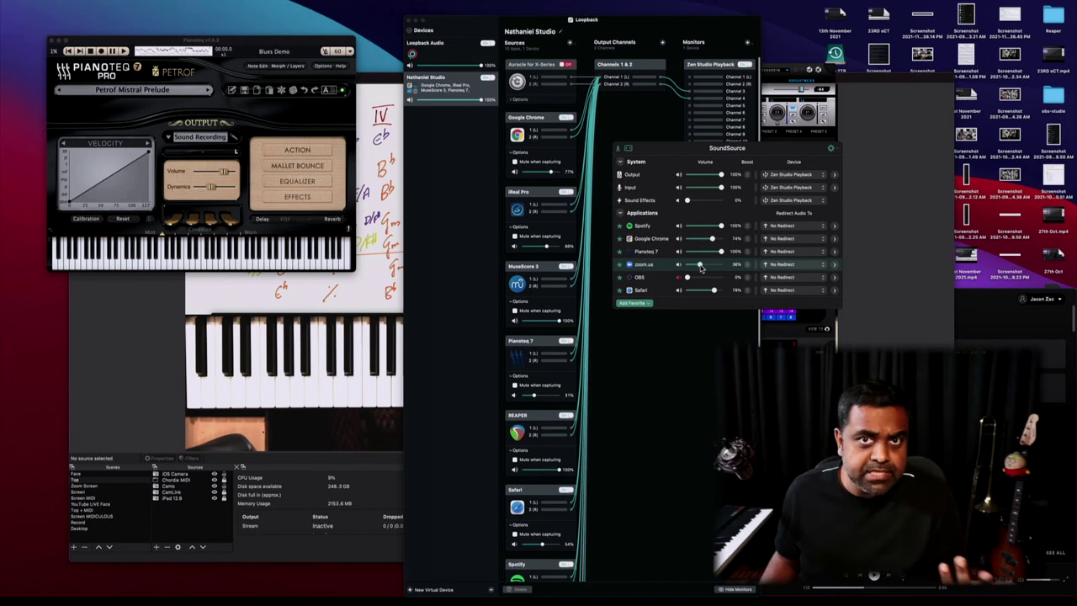
Set the SoundSource volumes to 37% for zoom.us, 73% for Safari, 71% for Google Chrome and 100% for Spotify.
{"action": "left_click", "coordinate": [700, 265]}
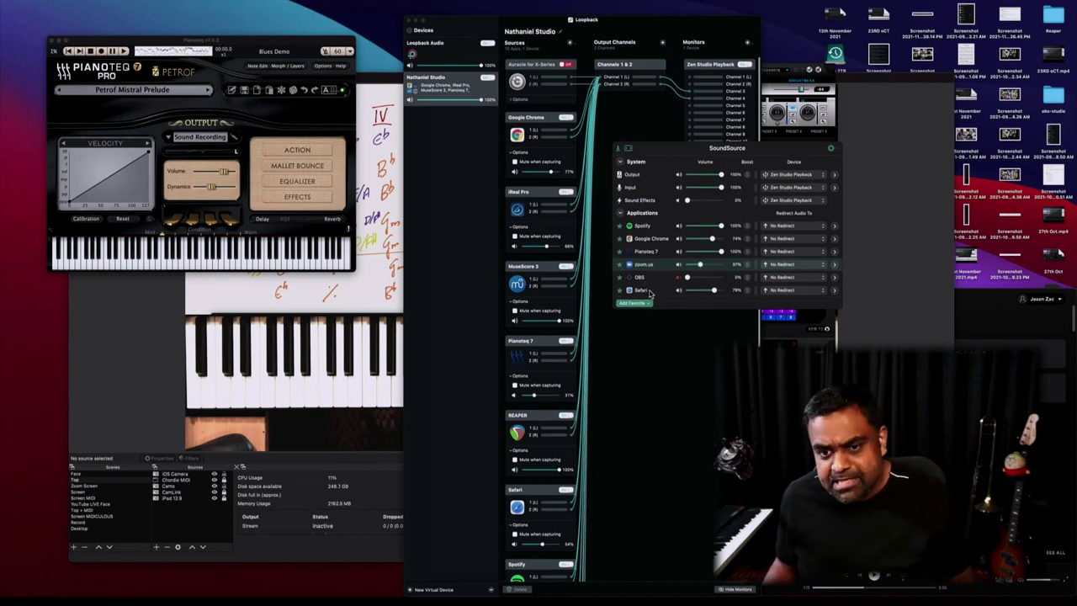
{"action": "left_click", "coordinate": [714, 291]}
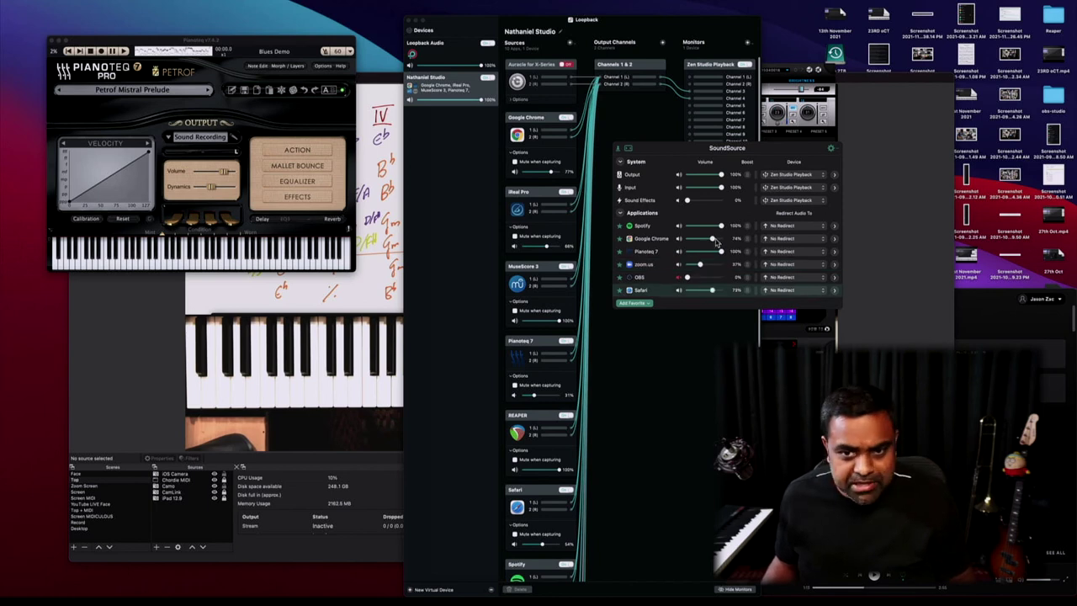
{"action": "left_click", "coordinate": [713, 240]}
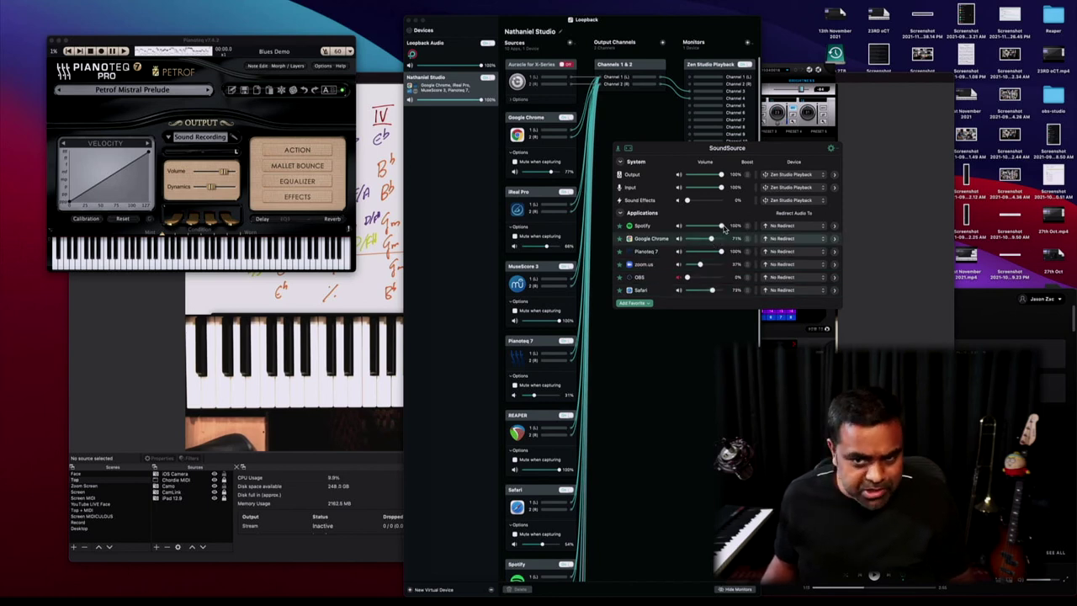
{"action": "left_click", "coordinate": [721, 227]}
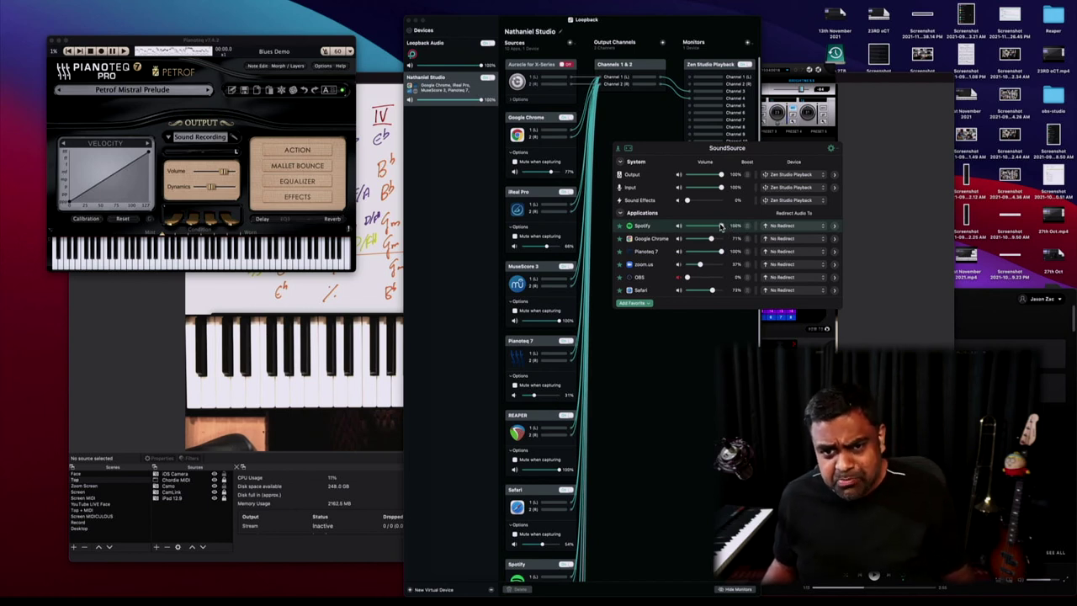
Close the SoundSource and Loopback windows and put away the audio interface's control panel.
{"action": "left_click", "coordinate": [617, 152]}
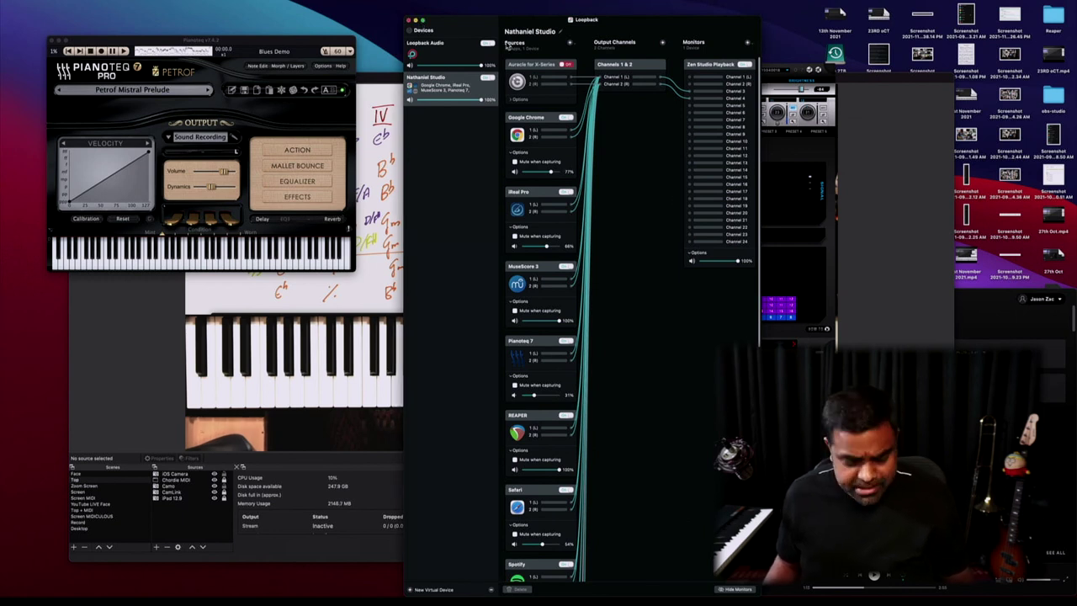
{"action": "key", "text": "super+w"}
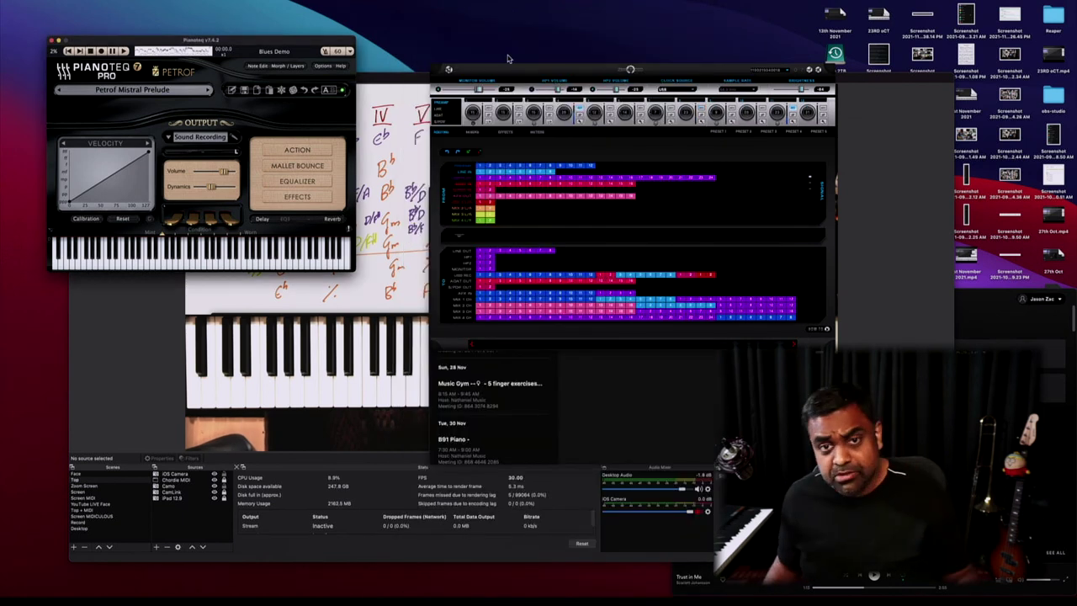
{"action": "left_click_drag", "start_coordinate": [511, 76], "coordinate": [499, 117]}
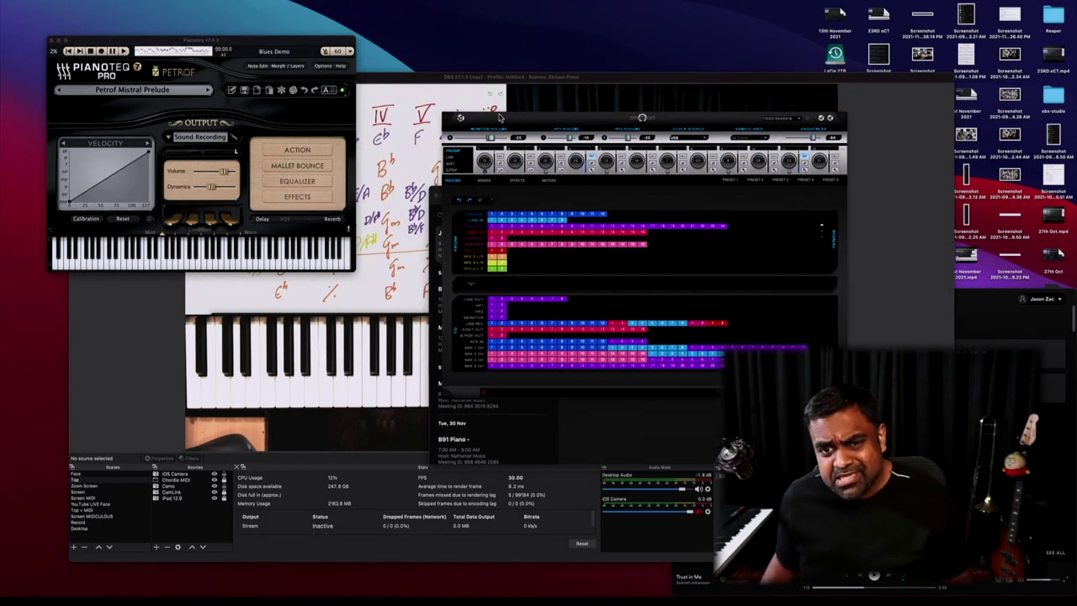
{"action": "left_click", "coordinate": [821, 120]}
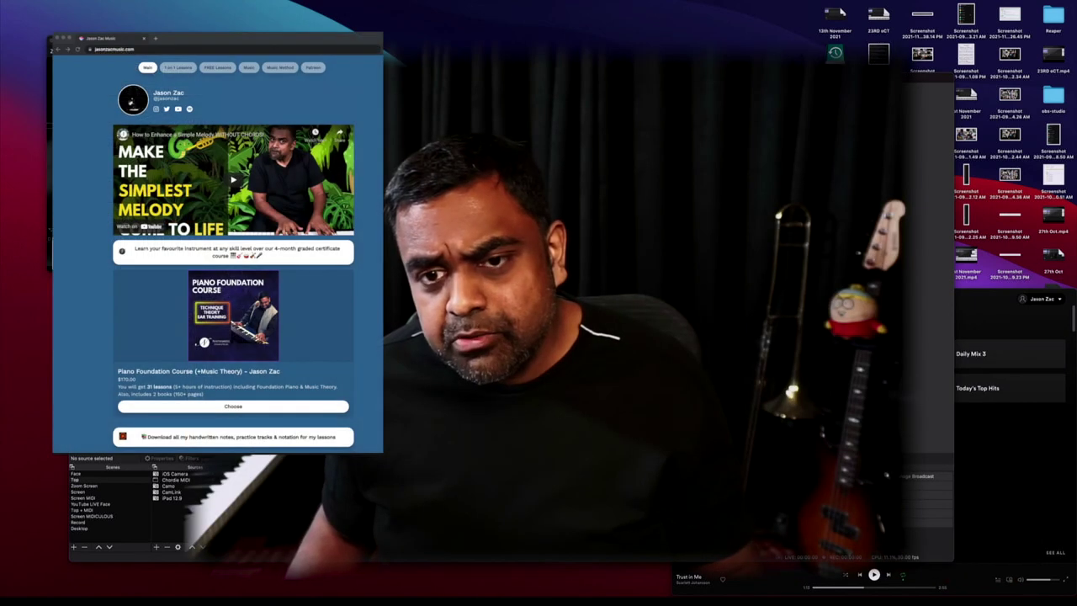
Look through the course, album and one-to-one Zoom lesson offers on the music website in the browser.
{"action": "scroll", "coordinate": [233, 252], "scroll_direction": "down", "scroll_amount": 5}
{"action": "scroll", "coordinate": [233, 252], "scroll_direction": "down", "scroll_amount": 10}
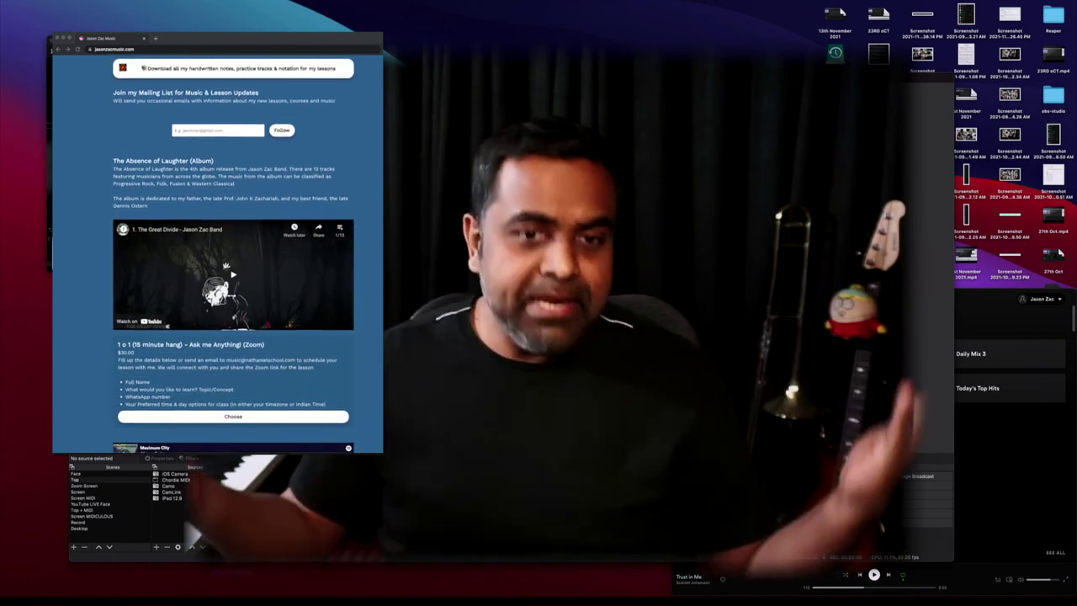
{"action": "scroll", "coordinate": [233, 253], "scroll_direction": "down", "scroll_amount": 3}
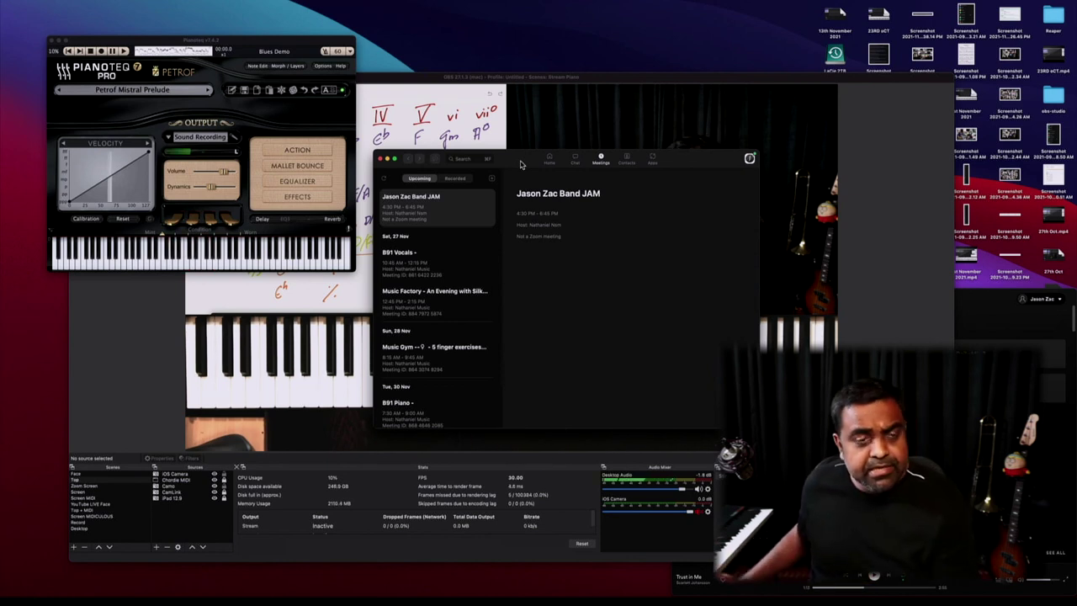
Shift the Pianoteq window slightly and bring the OBS window with the Stream Piano scene to the front.
{"action": "left_click_drag", "start_coordinate": [268, 40], "coordinate": [264, 31]}
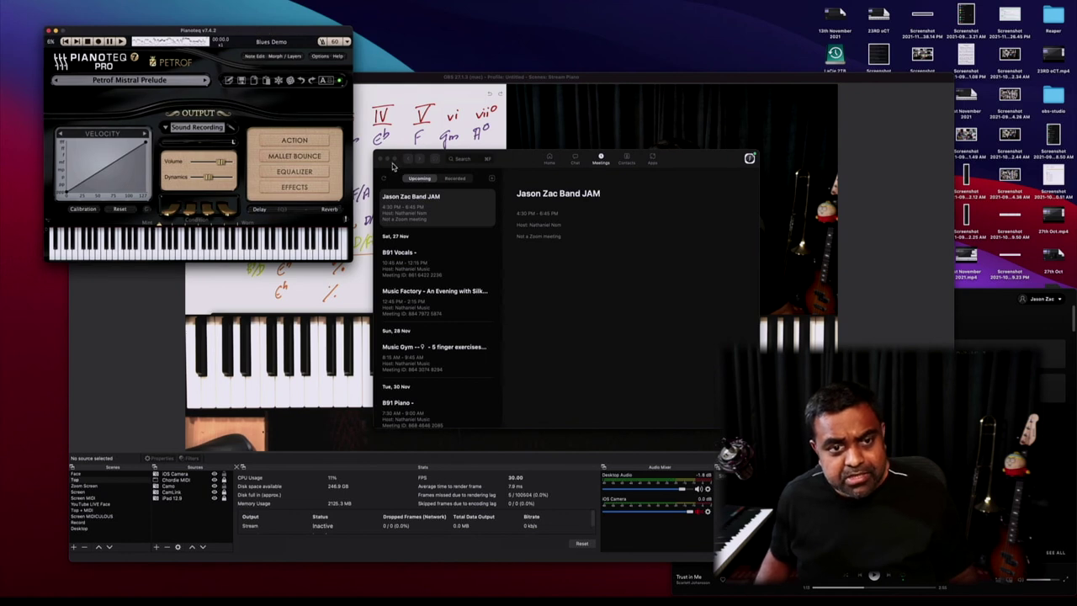
{"action": "left_click", "coordinate": [902, 275]}
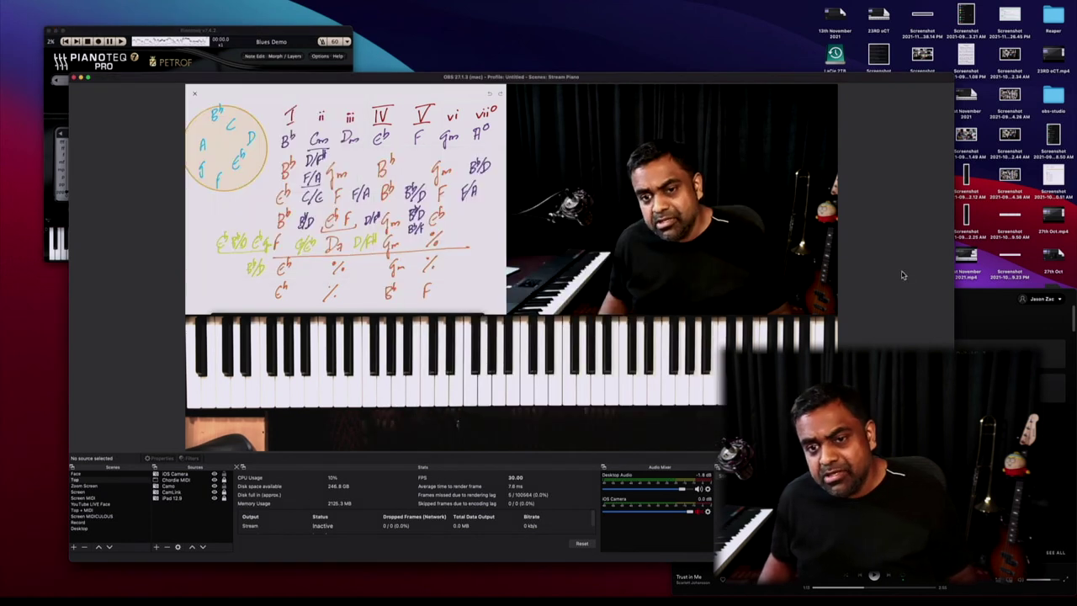